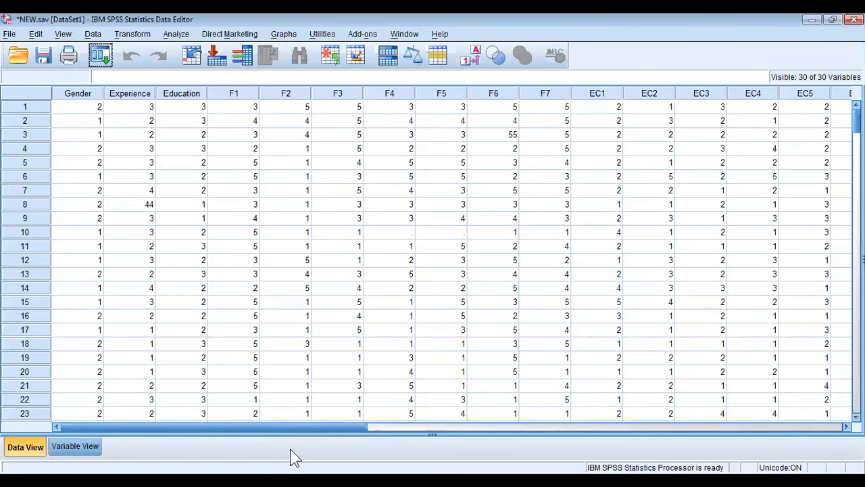
Review the variable definitions in Variable View and examine the value labels assigned to Gender
{"action": "left_click", "coordinate": [70, 449]}
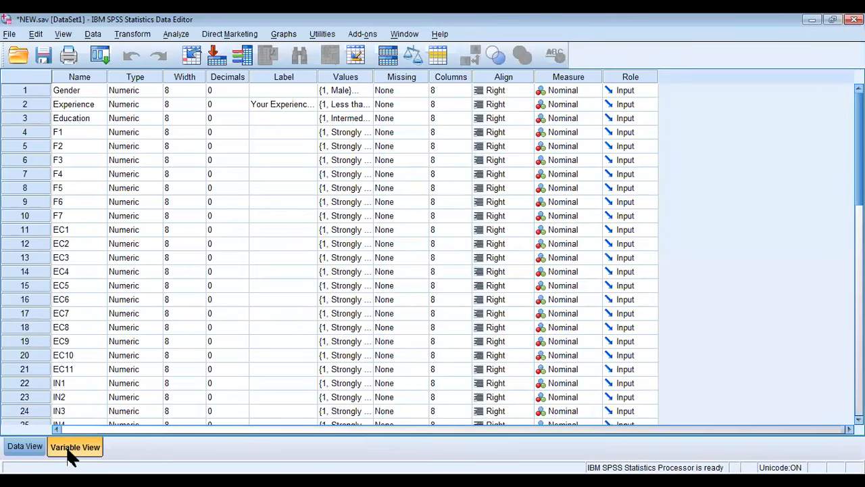
{"action": "left_click", "coordinate": [25, 447]}
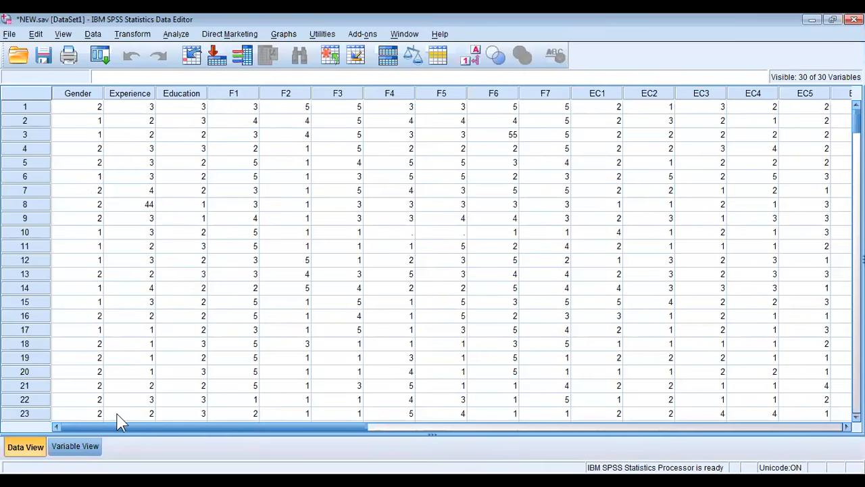
{"action": "left_click", "coordinate": [93, 448]}
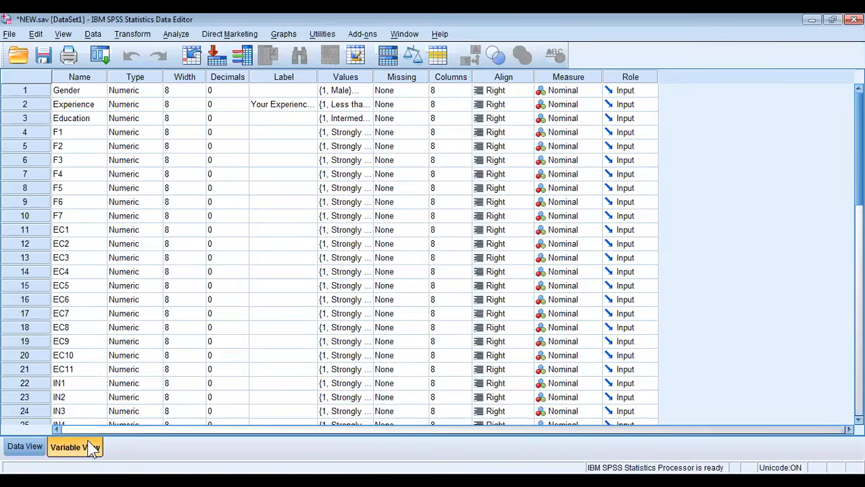
{"action": "left_click", "coordinate": [91, 93]}
{"action": "double_click", "coordinate": [365, 92]}
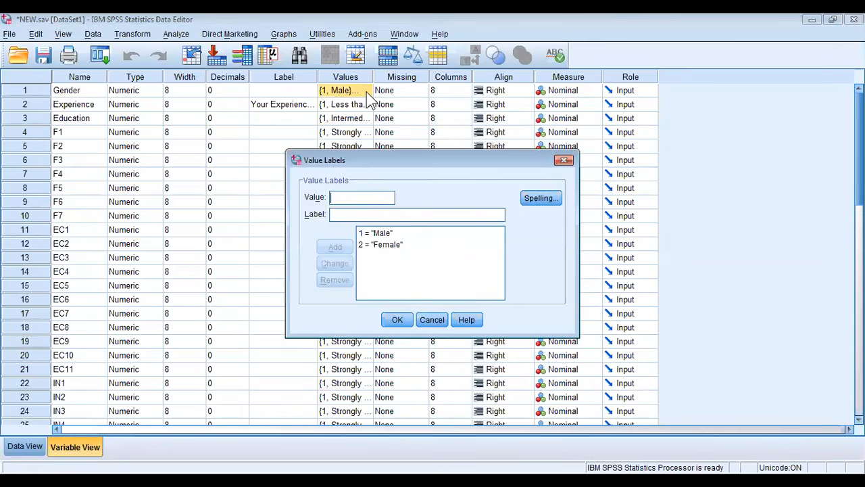
{"action": "left_click", "coordinate": [563, 162]}
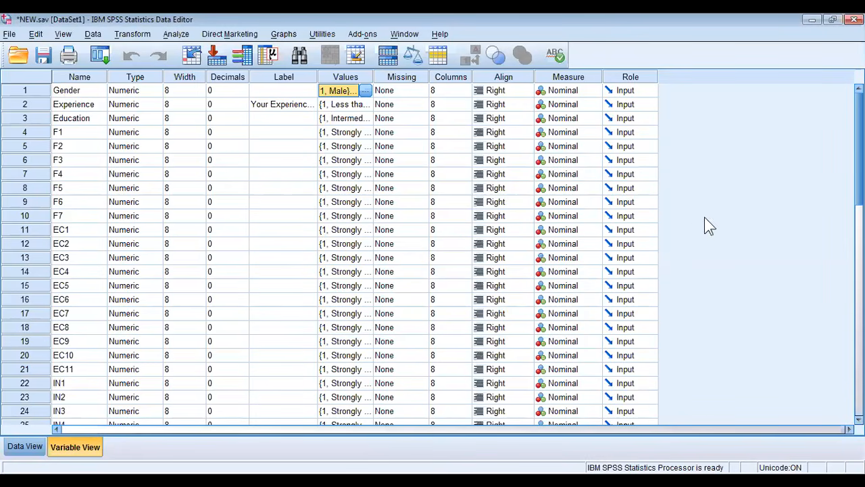
{"action": "mouse_move", "coordinate": [859, 175]}
{"action": "left_mouse_down"}
{"action": "mouse_move", "coordinate": [859, 248]}
{"action": "mouse_move", "coordinate": [859, 174]}
{"action": "left_mouse_up"}
Return to Data View and look through the recorded cases down to the last record
{"action": "left_click", "coordinate": [28, 446]}
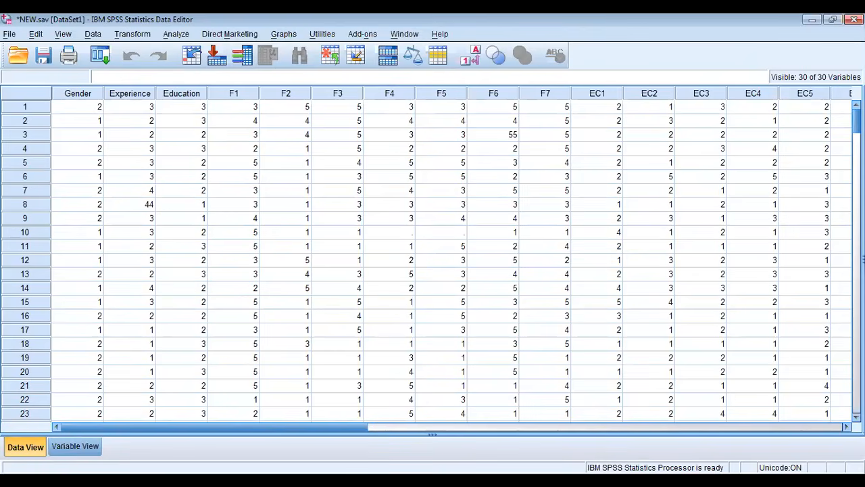
{"action": "scroll", "coordinate": [432, 257], "scroll_direction": "down", "scroll_amount": 8}
{"action": "scroll", "coordinate": [432, 256], "scroll_direction": "down", "scroll_amount": 14}
{"action": "scroll", "coordinate": [432, 257], "scroll_direction": "down", "scroll_amount": 13}
{"action": "scroll", "coordinate": [432, 256], "scroll_direction": "down", "scroll_amount": 14}
{"action": "scroll", "coordinate": [432, 257], "scroll_direction": "down", "scroll_amount": 13}
{"action": "scroll", "coordinate": [432, 256], "scroll_direction": "down", "scroll_amount": 15}
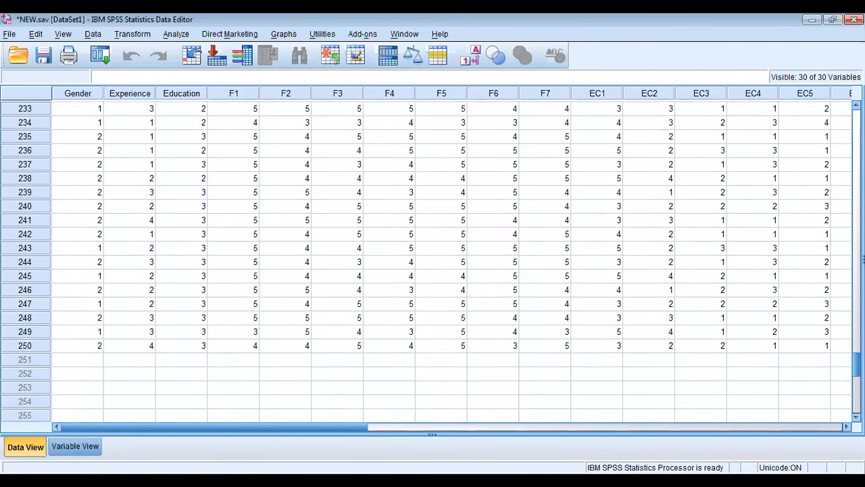
{"action": "scroll", "coordinate": [433, 257], "scroll_direction": "down", "scroll_amount": 1}
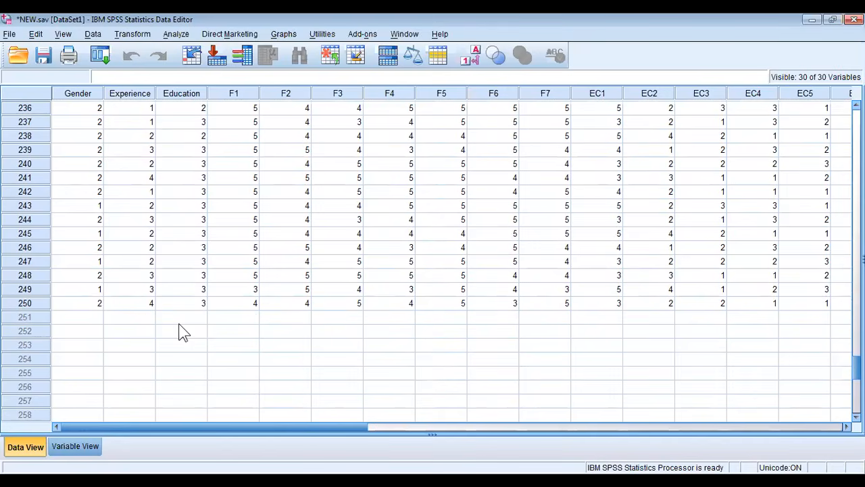
Add a blank case in row 251, directly below the last record
{"action": "left_click", "coordinate": [92, 320]}
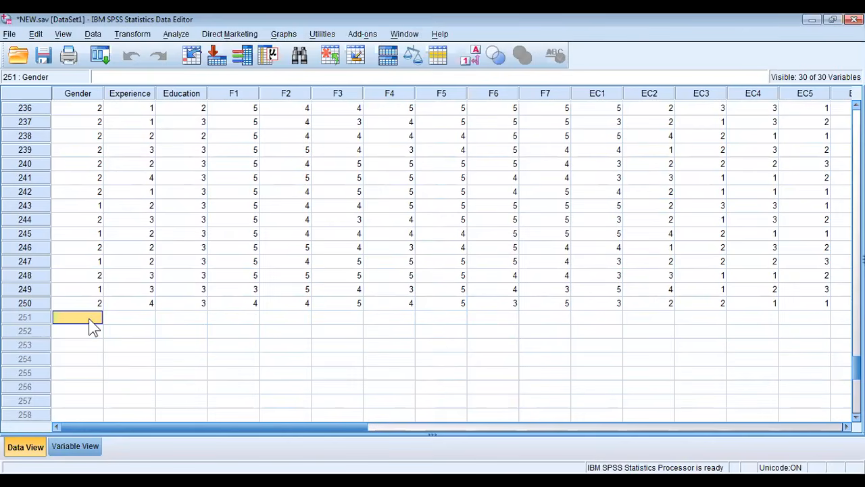
{"action": "type", "text": "0"}
{"action": "key", "text": "Return"}
{"action": "key", "text": "Up"}
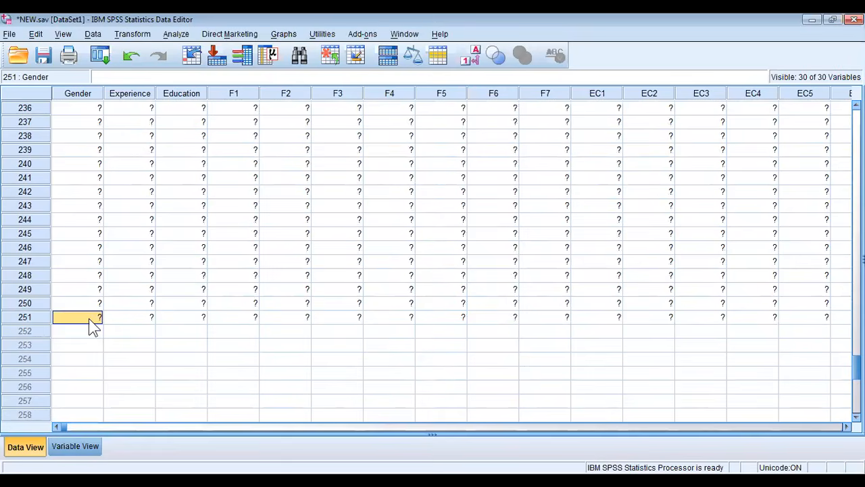
{"action": "left_click", "coordinate": [133, 332]}
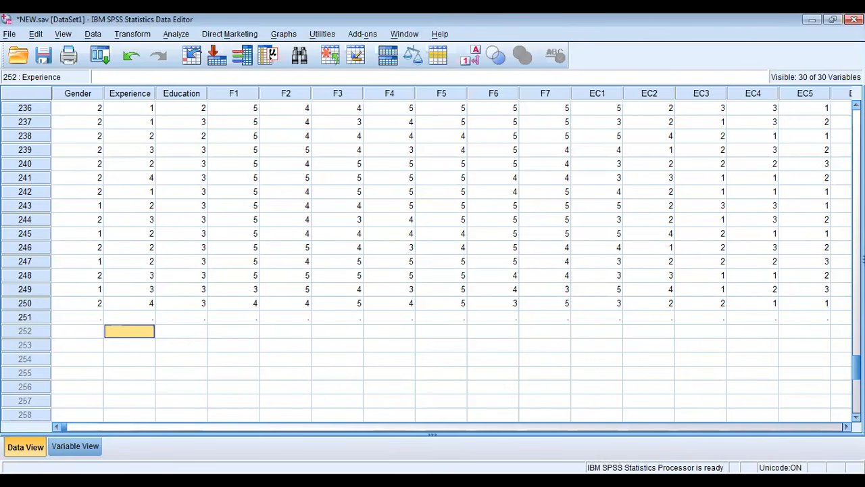
Back among the first cases, examine the entries for Experience in case 8, F6 in case 3, and F4 and F5 in case 10
{"action": "scroll", "coordinate": [426, 264], "scroll_direction": "up", "scroll_amount": 20}
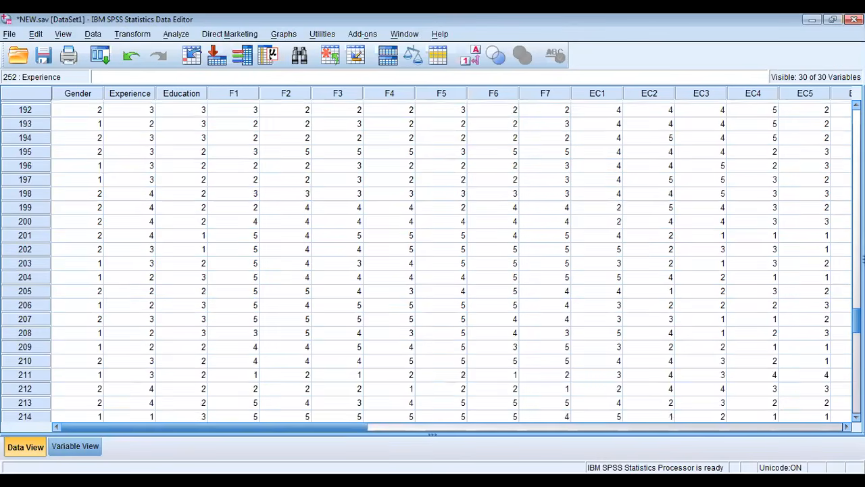
{"action": "scroll", "coordinate": [454, 209], "scroll_direction": "up", "scroll_amount": 11}
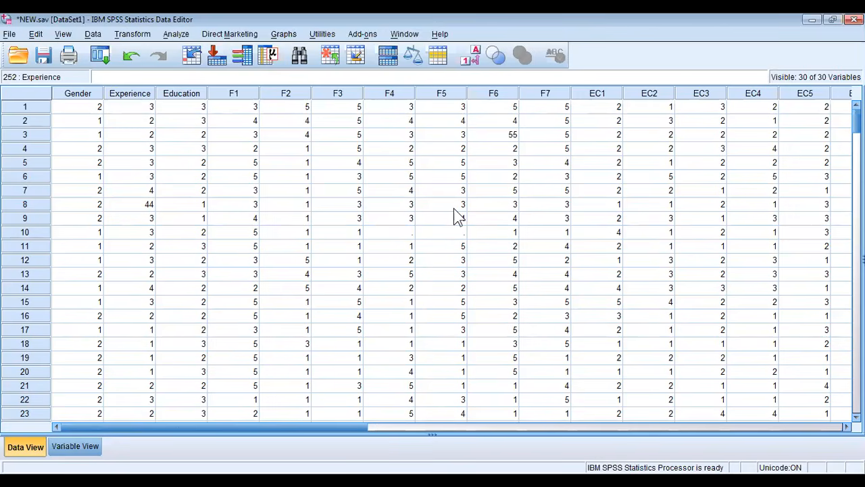
{"action": "left_click", "coordinate": [352, 264]}
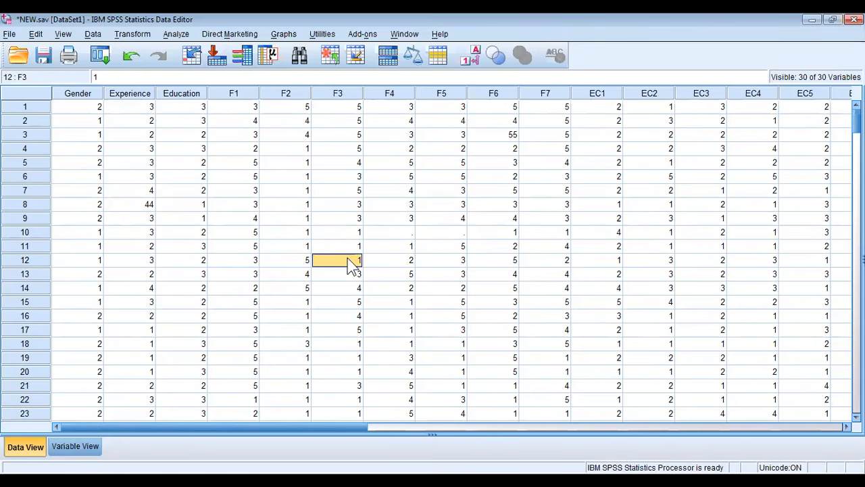
{"action": "scroll", "coordinate": [432, 260], "scroll_direction": "down", "scroll_amount": 3}
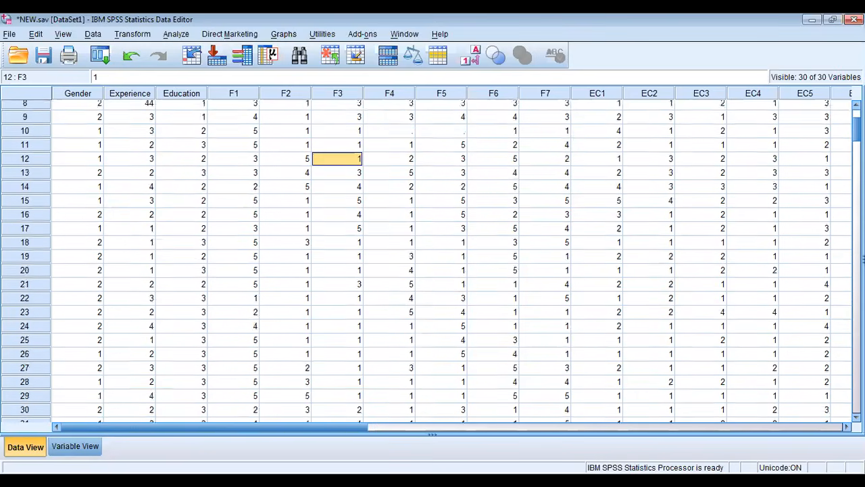
{"action": "scroll", "coordinate": [433, 260], "scroll_direction": "up", "scroll_amount": 3}
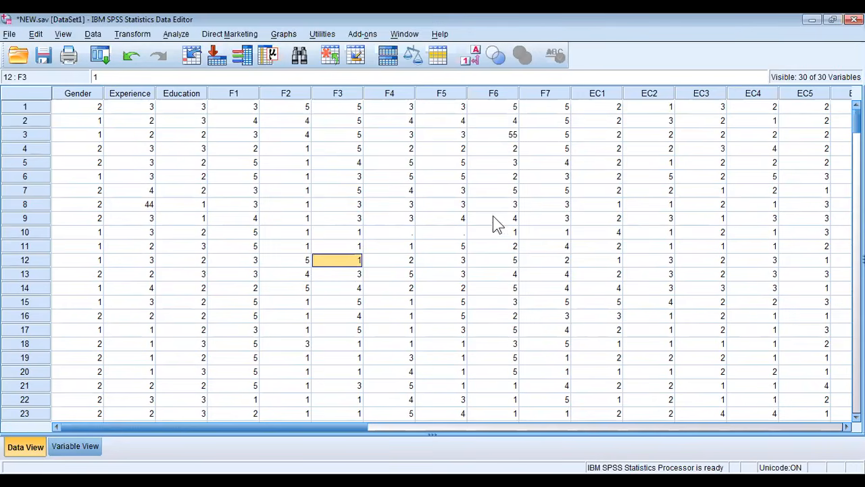
{"action": "left_click", "coordinate": [142, 201]}
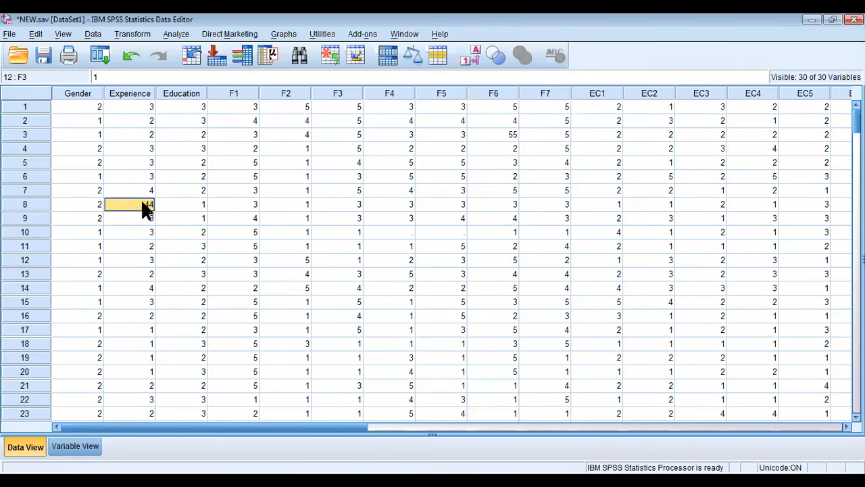
{"action": "left_click", "coordinate": [512, 136]}
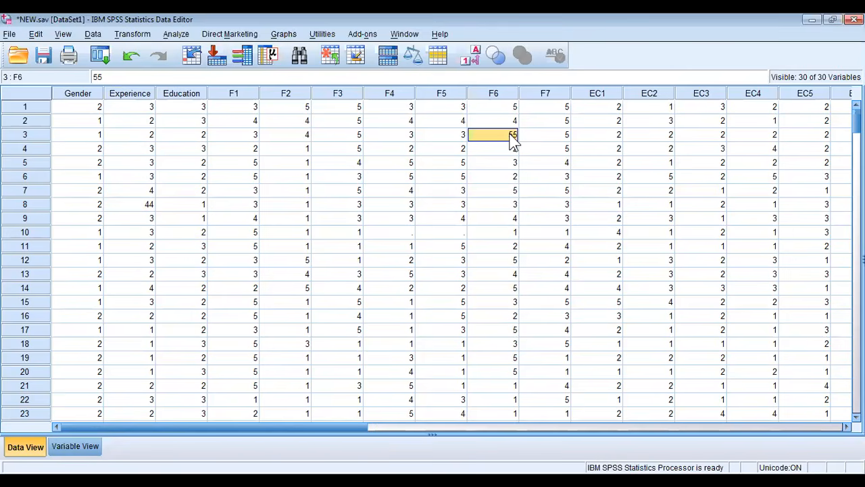
{"action": "left_click", "coordinate": [396, 234]}
{"action": "left_click", "coordinate": [434, 233]}
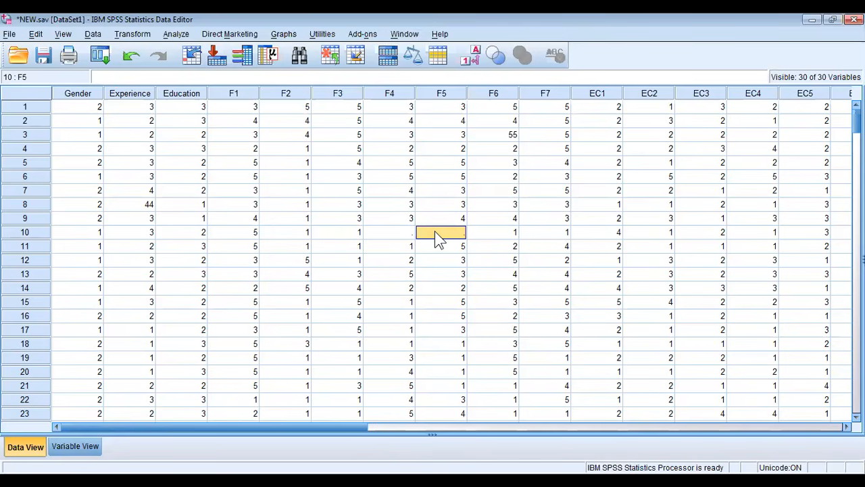
{"action": "left_click", "coordinate": [177, 35]}
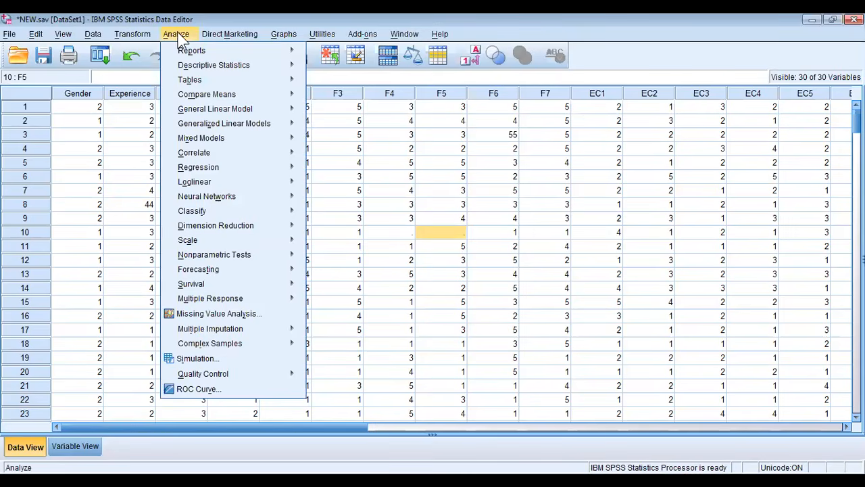
{"action": "left_click", "coordinate": [465, 22]}
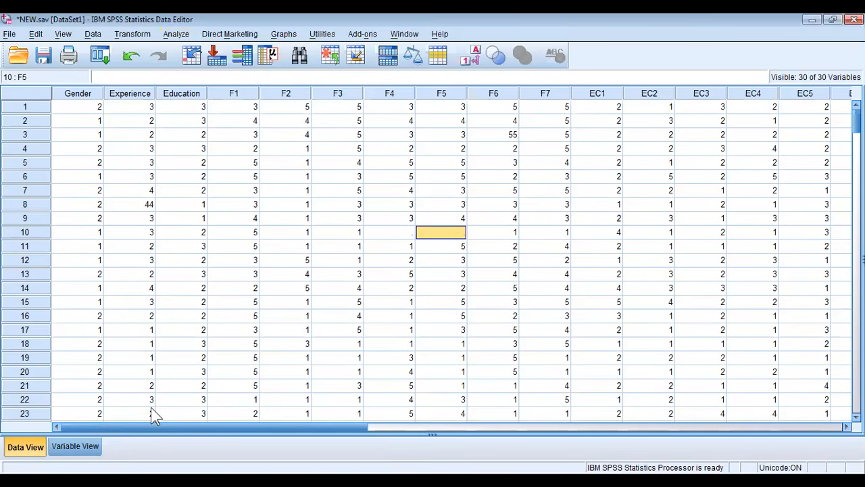
{"action": "left_click", "coordinate": [74, 446]}
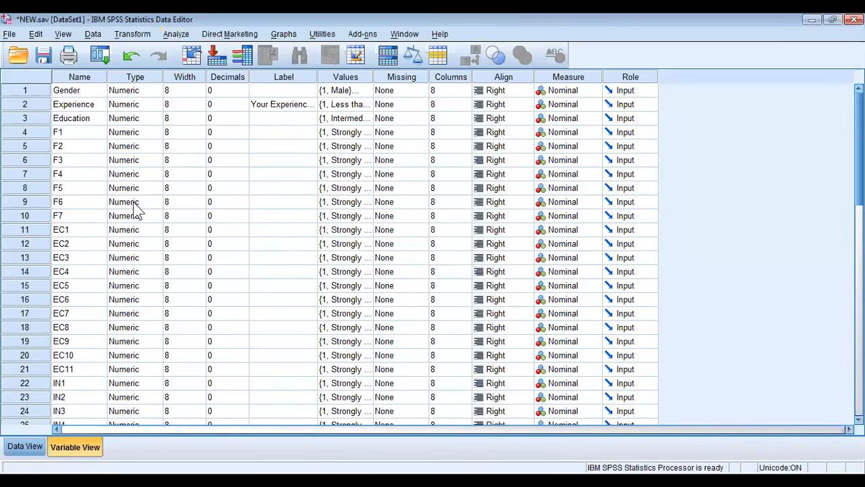
{"action": "left_click", "coordinate": [184, 36]}
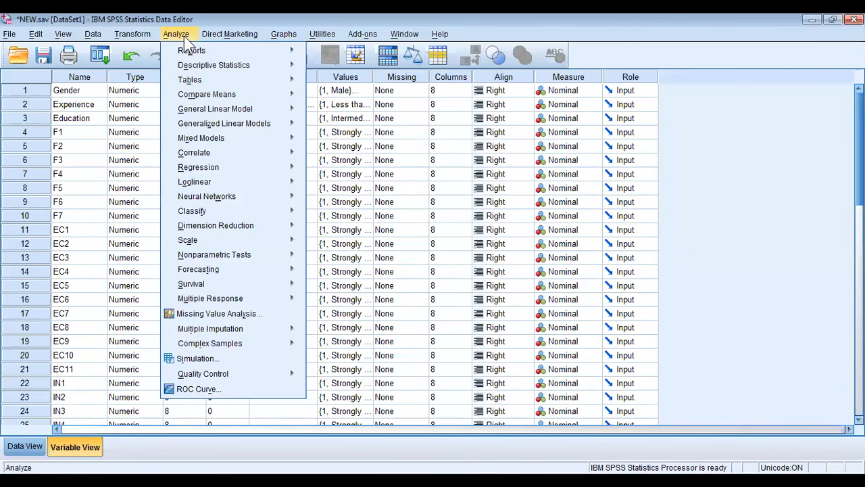
{"action": "left_click", "coordinate": [25, 446]}
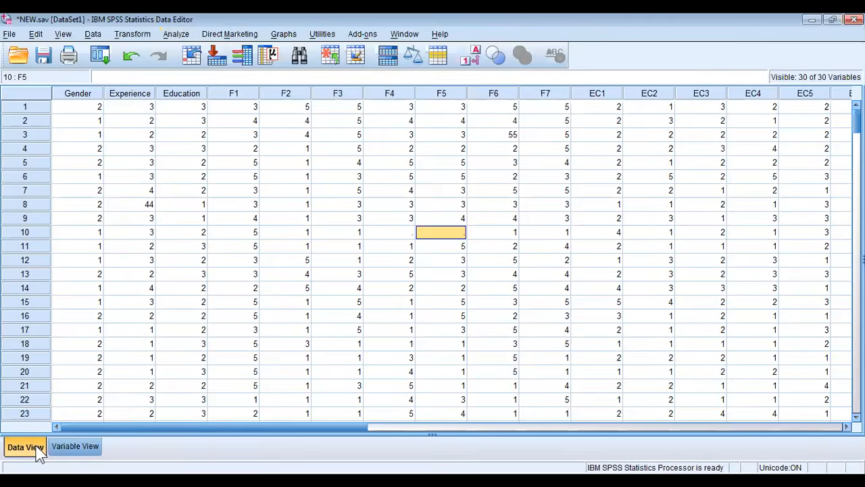
{"action": "left_click", "coordinate": [185, 35]}
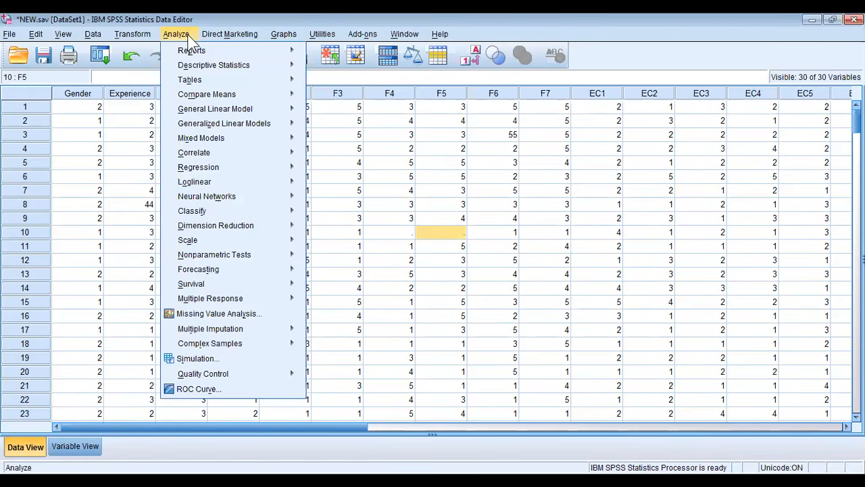
{"action": "left_click", "coordinate": [38, 458]}
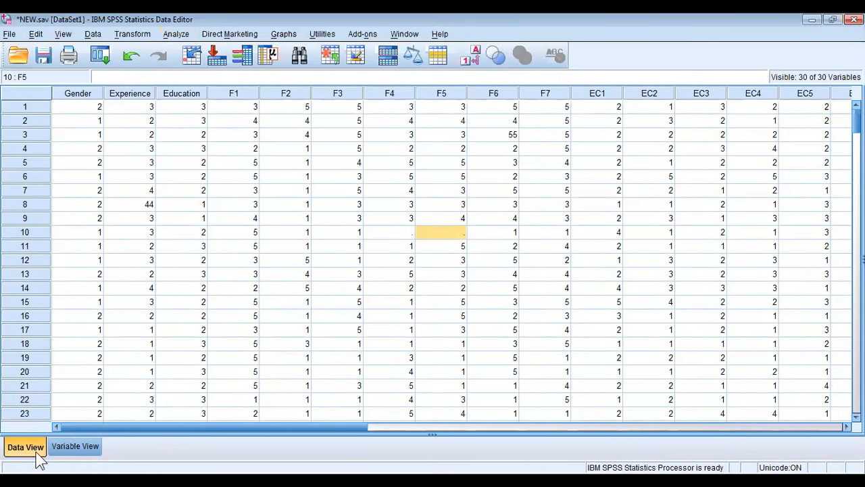
{"action": "left_click", "coordinate": [58, 446]}
{"action": "left_click", "coordinate": [33, 443]}
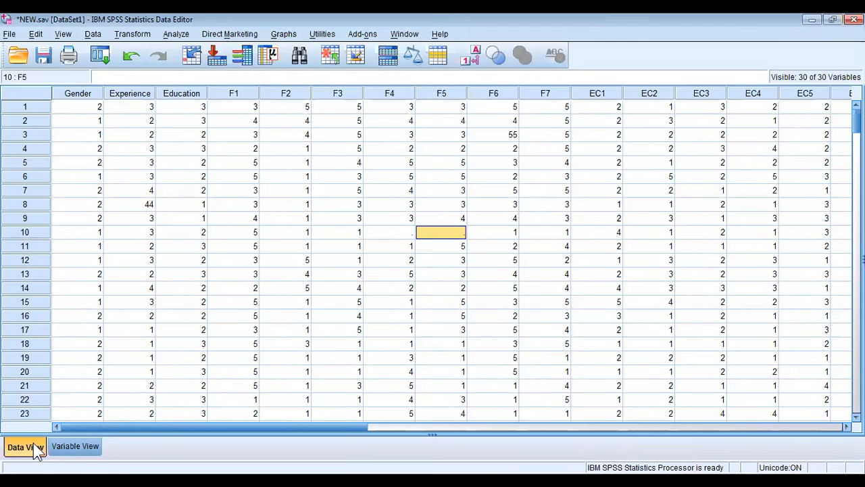
{"action": "left_click", "coordinate": [174, 35]}
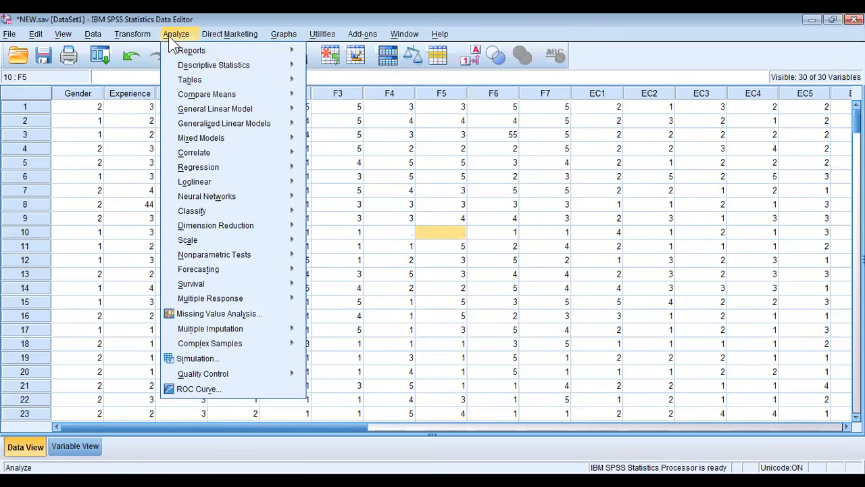
{"action": "mouse_move", "coordinate": [257, 70]}
{"action": "mouse_move", "coordinate": [202, 67]}
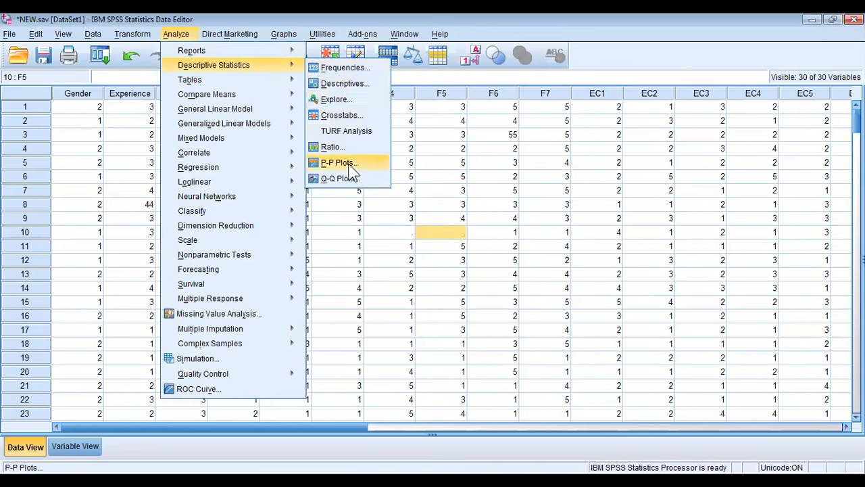
{"action": "left_click", "coordinate": [353, 67]}
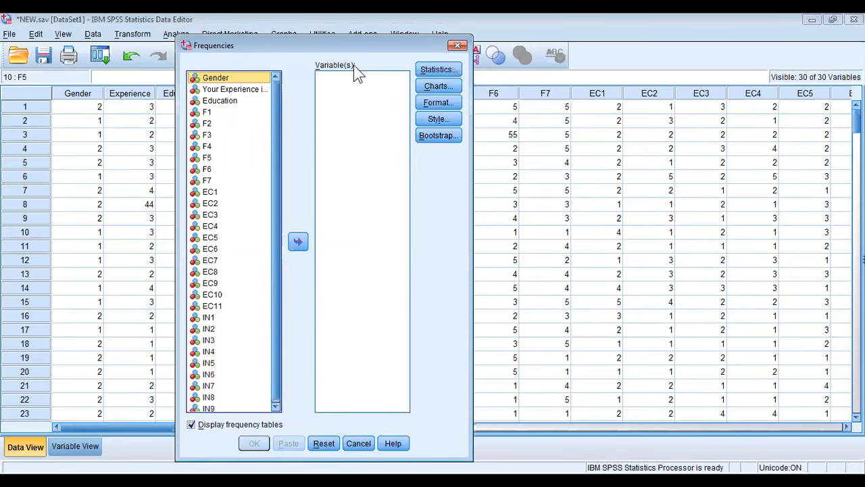
{"action": "left_click", "coordinate": [456, 45]}
Open the Frequencies analysis from the descriptive statistics procedures
{"action": "left_click", "coordinate": [175, 34]}
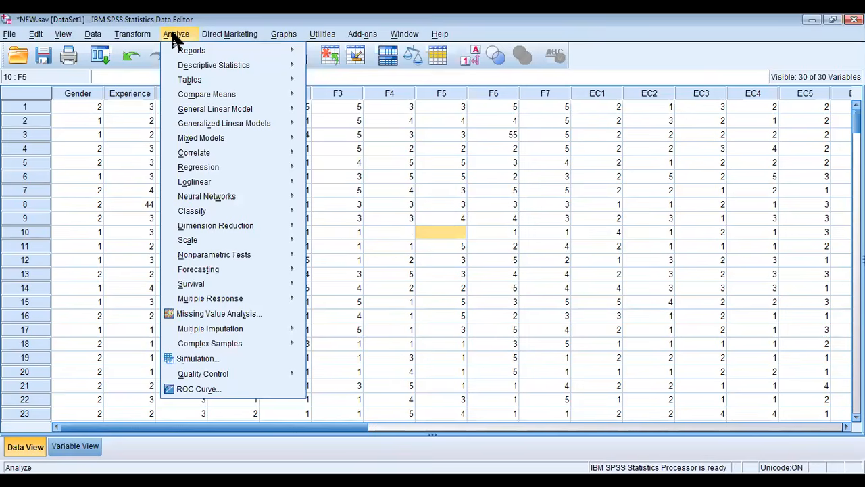
{"action": "mouse_move", "coordinate": [240, 63]}
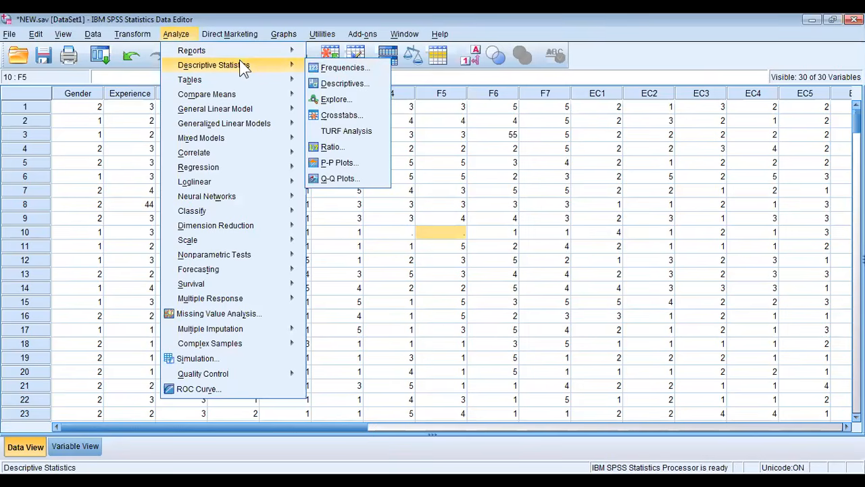
{"action": "left_click", "coordinate": [345, 68]}
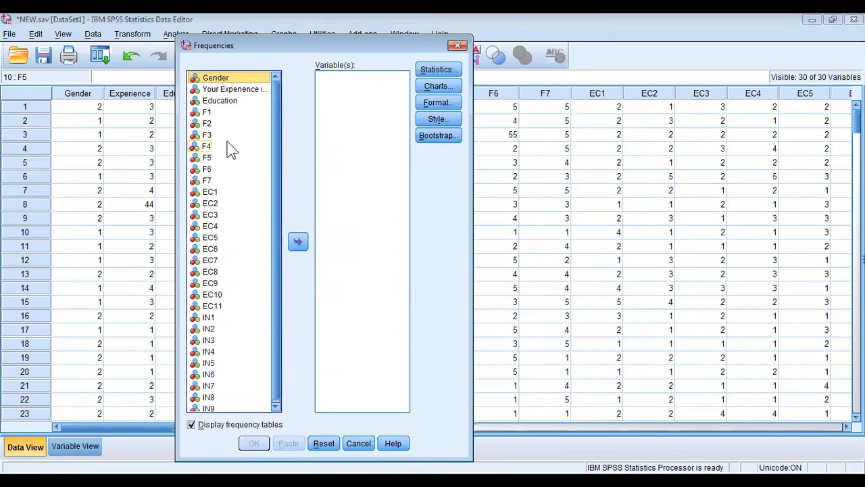
Look through the available variables in the Frequencies dialog, from Gender down to IN9 and back up to Gender
{"action": "left_click", "coordinate": [375, 137]}
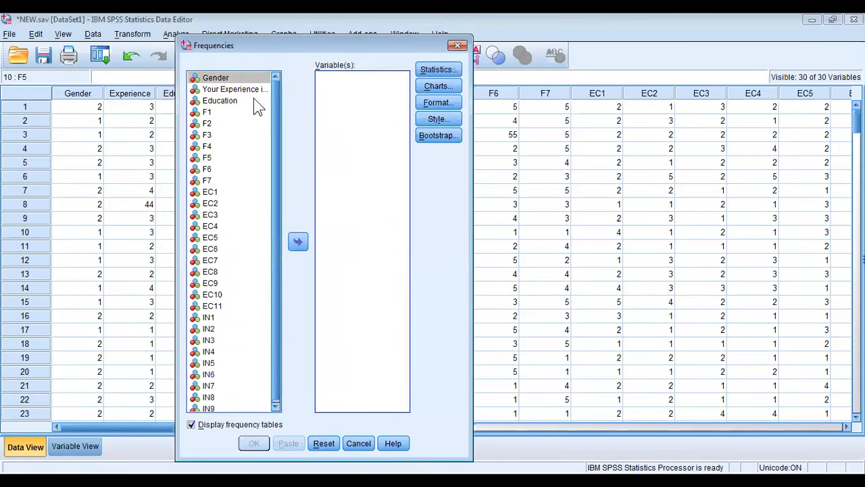
{"action": "left_click", "coordinate": [189, 51]}
{"action": "left_click", "coordinate": [242, 48]}
{"action": "left_click", "coordinate": [241, 92]}
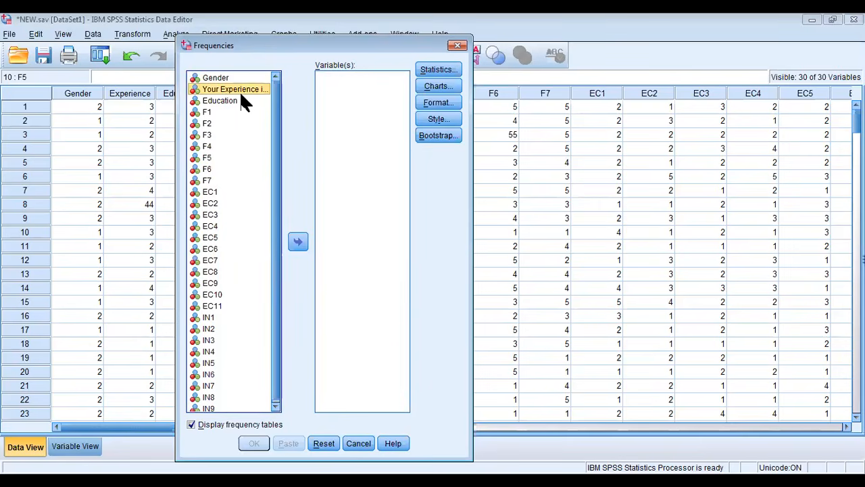
{"action": "key", "text": "Down"}
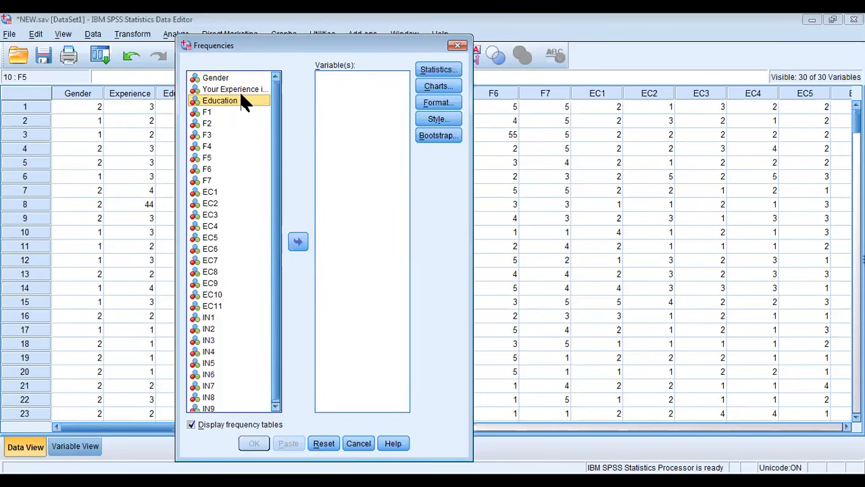
{"action": "key", "text": "Down"}
{"action": "key", "text": "Down"}
{"action": "key", "text": "Down"}
{"action": "key", "text": "Down"}
{"action": "key", "text": "Down"}
{"action": "key", "text": "Down"}
{"action": "key", "text": "Down"}
{"action": "key", "text": "Down"}
{"action": "key", "text": "Down"}
{"action": "key", "text": "Down"}
{"action": "key", "text": "Down"}
{"action": "key", "text": "Down"}
{"action": "key", "text": "Down"}
{"action": "key", "text": "Down"}
{"action": "key", "text": "Down"}
{"action": "key", "text": "Down"}
{"action": "key", "text": "Down"}
{"action": "key", "text": "Down"}
{"action": "key", "text": "Down"}
{"action": "key", "text": "Down"}
{"action": "key", "text": "Down"}
{"action": "key", "text": "Down"}
{"action": "key", "text": "Down"}
{"action": "key", "text": "Down"}
{"action": "key", "text": "Down"}
{"action": "key", "text": "Down"}
{"action": "key", "text": "Down"}
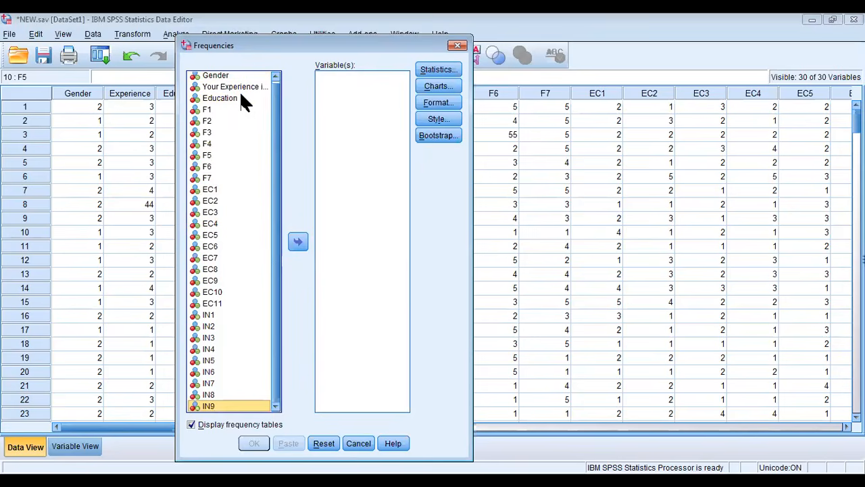
{"action": "key", "text": "Up"}
{"action": "key", "text": "Up"}
{"action": "key", "text": "Up"}
{"action": "key", "text": "Up"}
{"action": "key", "text": "Up"}
{"action": "key", "text": "Up"}
{"action": "key", "text": "Up"}
{"action": "key", "text": "Up"}
{"action": "key", "text": "Up"}
{"action": "key", "text": "Up"}
{"action": "key", "text": "Up"}
{"action": "key", "text": "Up"}
{"action": "key", "text": "Up"}
{"action": "key", "text": "Up"}
{"action": "key", "text": "Up"}
{"action": "key", "text": "Up"}
{"action": "key", "text": "Up"}
{"action": "key", "text": "Up"}
{"action": "key", "text": "Up"}
{"action": "key", "text": "Up"}
{"action": "key", "text": "Up"}
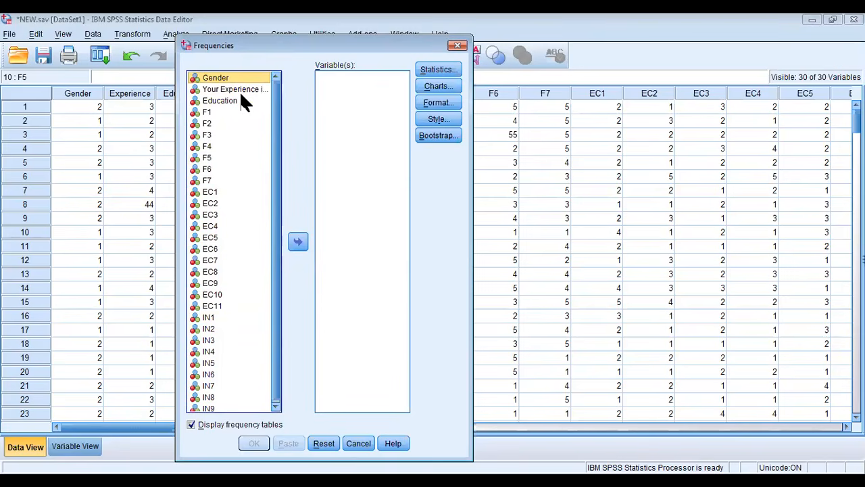
Try adding all variables to the Frequencies analysis, and return them all to the source list
{"action": "key", "text": "ctrl+a"}
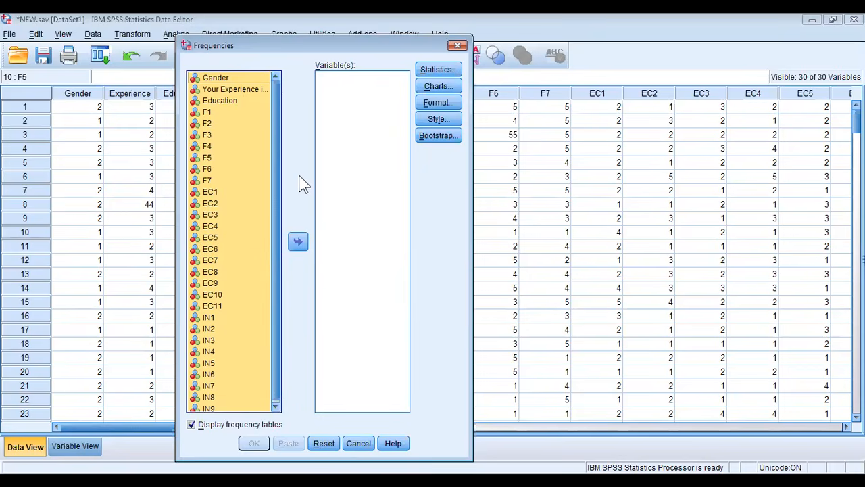
{"action": "left_click", "coordinate": [299, 245]}
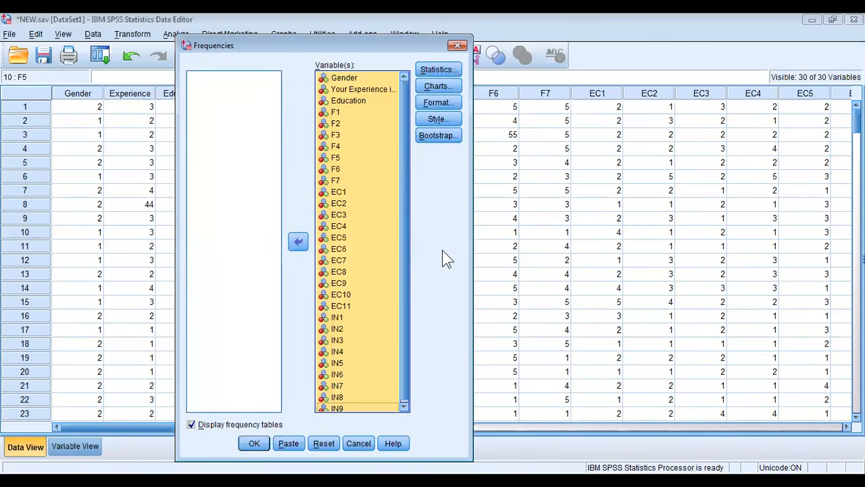
{"action": "left_click", "coordinate": [336, 157]}
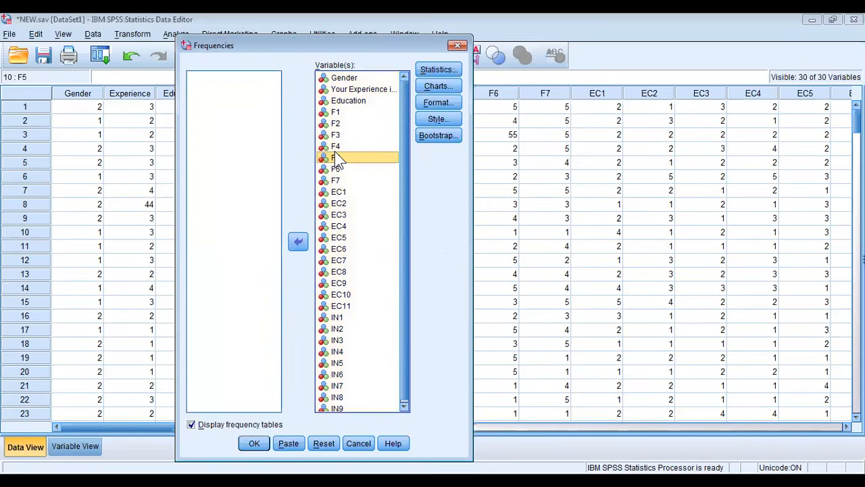
{"action": "key", "text": "ctrl+a"}
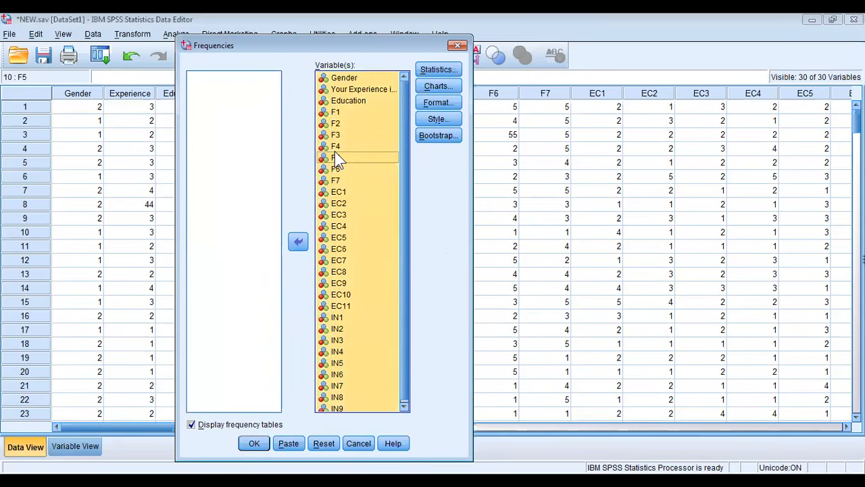
{"action": "left_click", "coordinate": [298, 243]}
{"action": "left_click", "coordinate": [297, 243]}
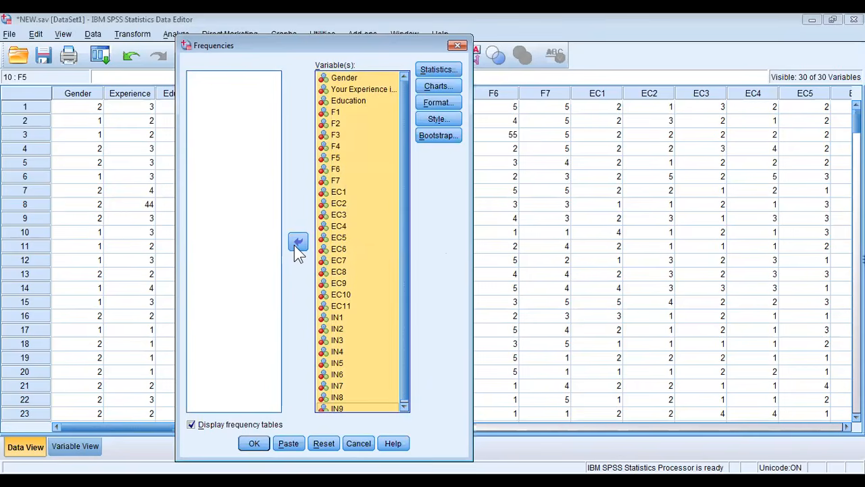
{"action": "left_click", "coordinate": [296, 244]}
Try adding only Gender, Experience and Education to the analysis, and return the three to the source list
{"action": "key", "text": "Up"}
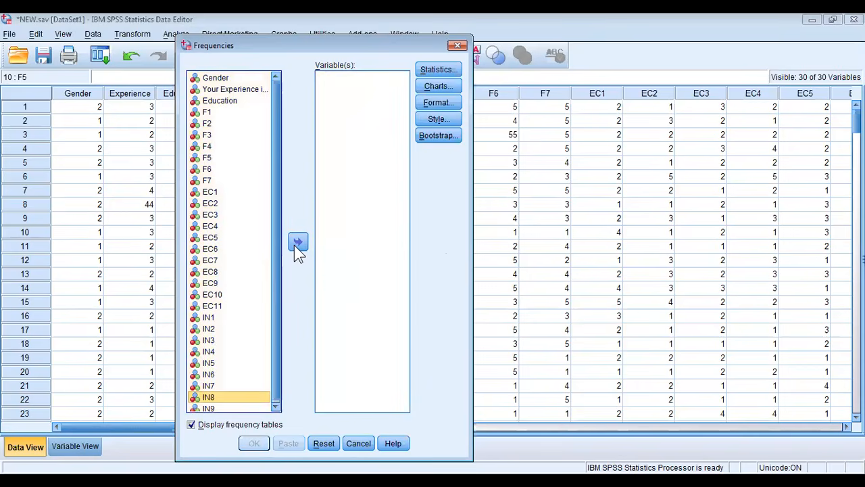
{"action": "key", "text": "Up"}
{"action": "key", "text": "Up"}
{"action": "key", "text": "Up"}
{"action": "key", "text": "Up"}
{"action": "key", "text": "Up"}
{"action": "key", "text": "Up"}
{"action": "key", "text": "Up"}
{"action": "key", "text": "Up"}
{"action": "key", "text": "Up"}
{"action": "key", "text": "Up"}
{"action": "key", "text": "Up"}
{"action": "key", "text": "Up"}
{"action": "key", "text": "Up"}
{"action": "key", "text": "Up"}
{"action": "key", "text": "Up"}
{"action": "key", "text": "Up"}
{"action": "key", "text": "Up"}
{"action": "key", "text": "Up"}
{"action": "key", "text": "Up"}
{"action": "key", "text": "Up"}
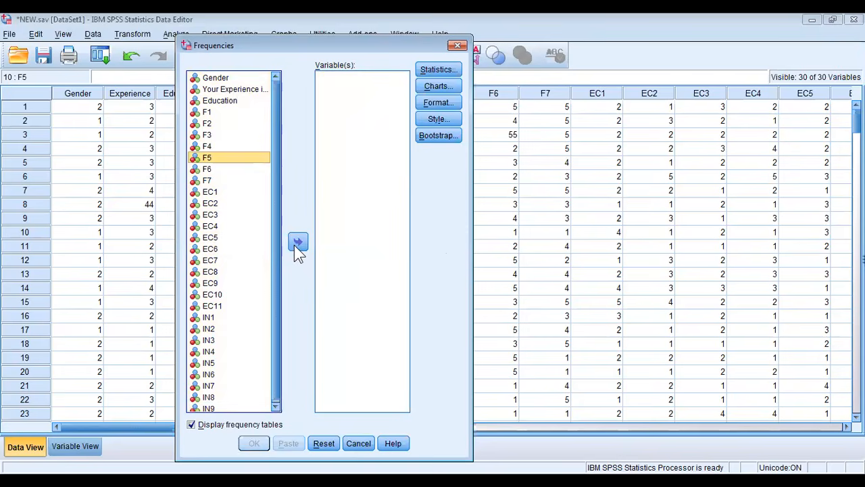
{"action": "key", "text": "Home"}
{"action": "key", "text": "shift+Down"}
{"action": "key", "text": "shift+Down"}
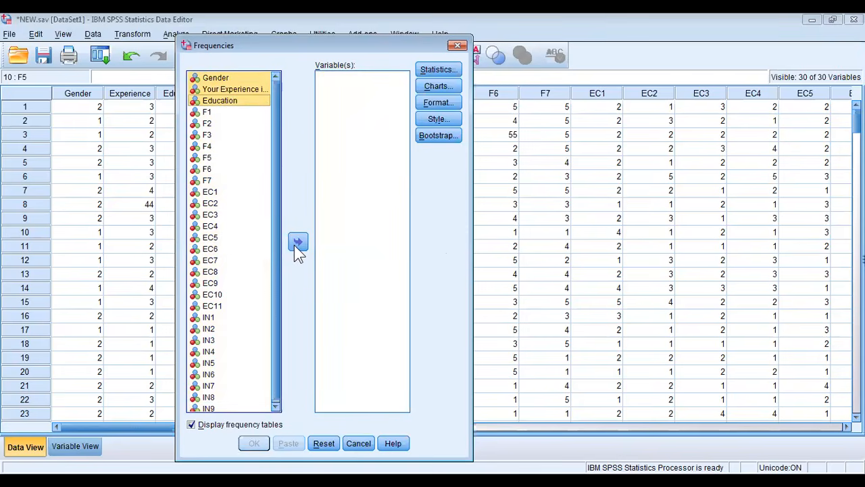
{"action": "left_click", "coordinate": [298, 244]}
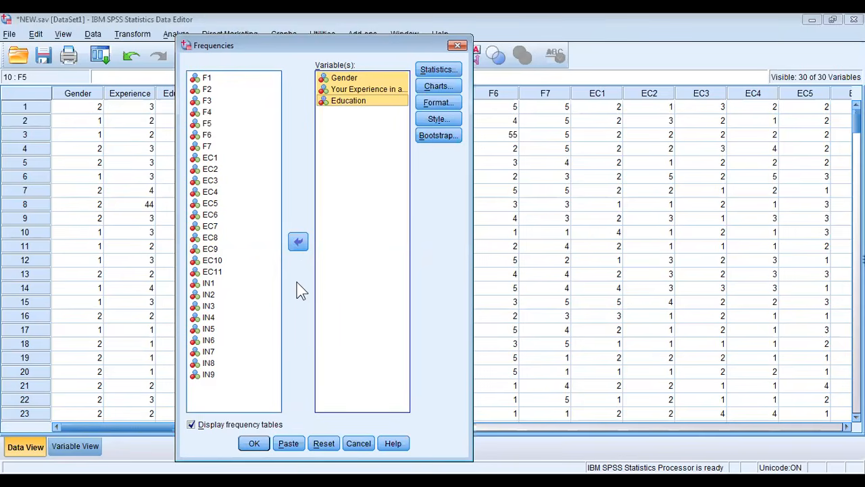
{"action": "left_click", "coordinate": [298, 242]}
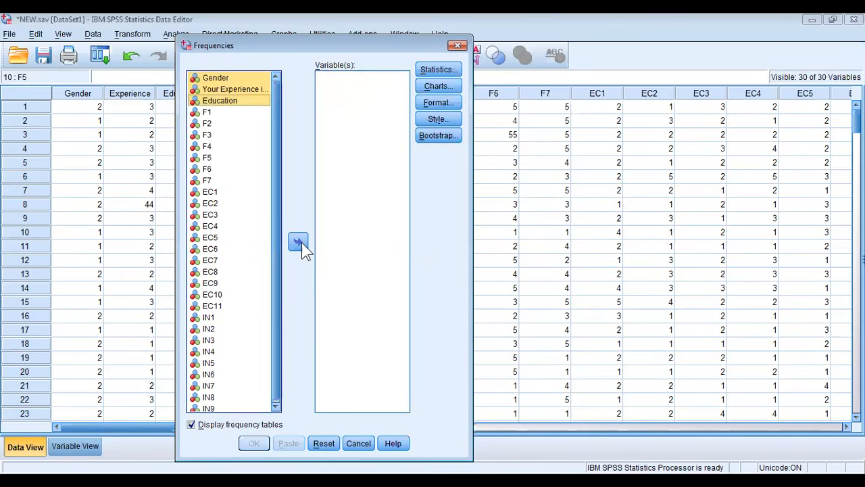
Add every variable from Gender to IN9 to the analysis and run Frequencies
{"action": "key", "text": "ctrl+a"}
{"action": "left_click", "coordinate": [298, 242]}
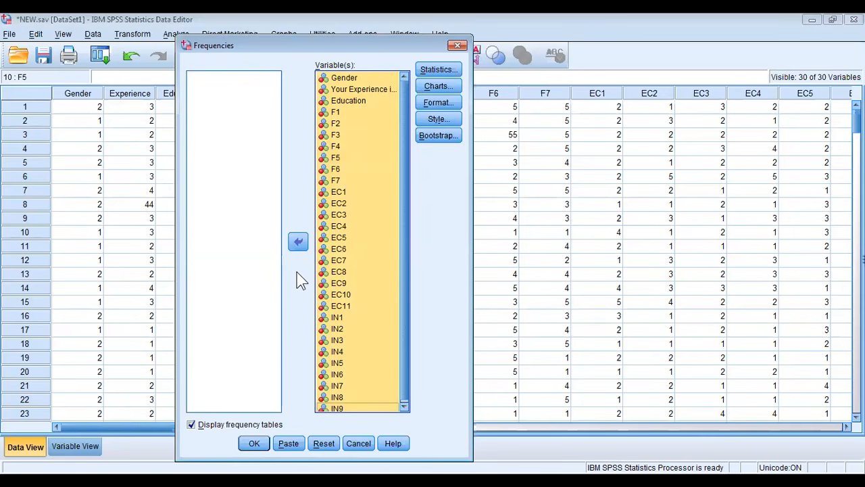
{"action": "left_click", "coordinate": [254, 444]}
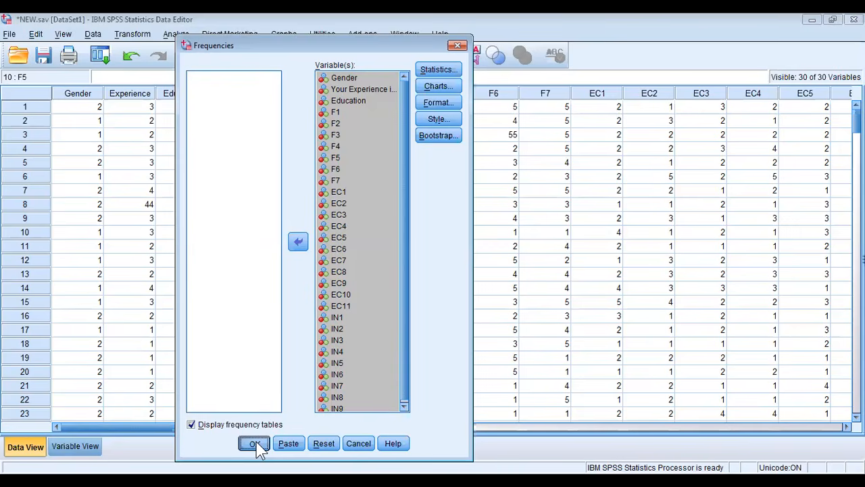
{"action": "left_click", "coordinate": [255, 443]}
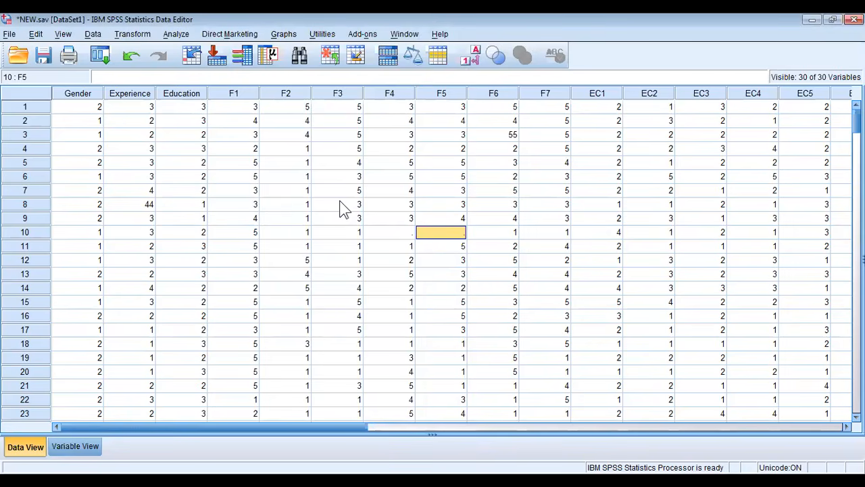
{"action": "left_click", "coordinate": [81, 447]}
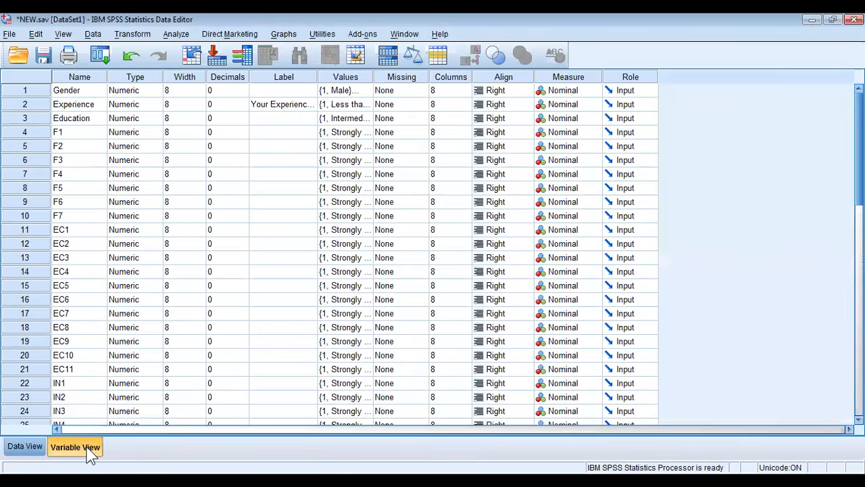
{"action": "left_click", "coordinate": [38, 450]}
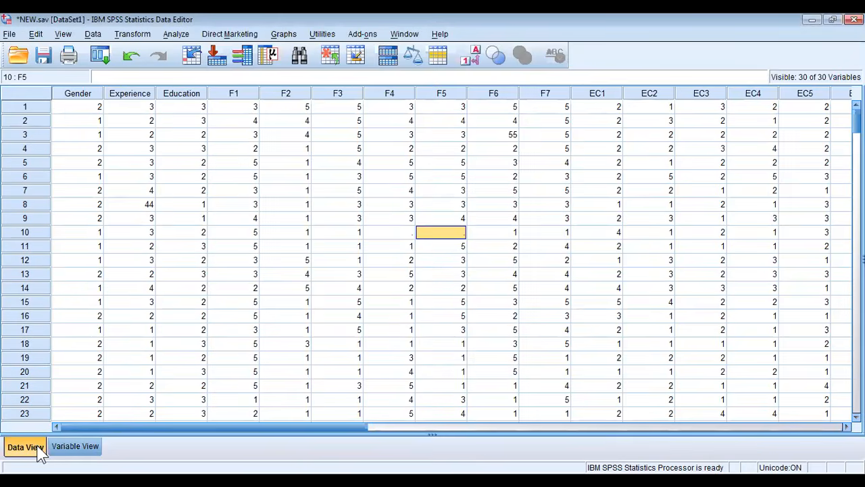
Reopen the Frequencies analysis and run it again with the full variable list
{"action": "left_click", "coordinate": [177, 35]}
{"action": "mouse_move", "coordinate": [235, 62]}
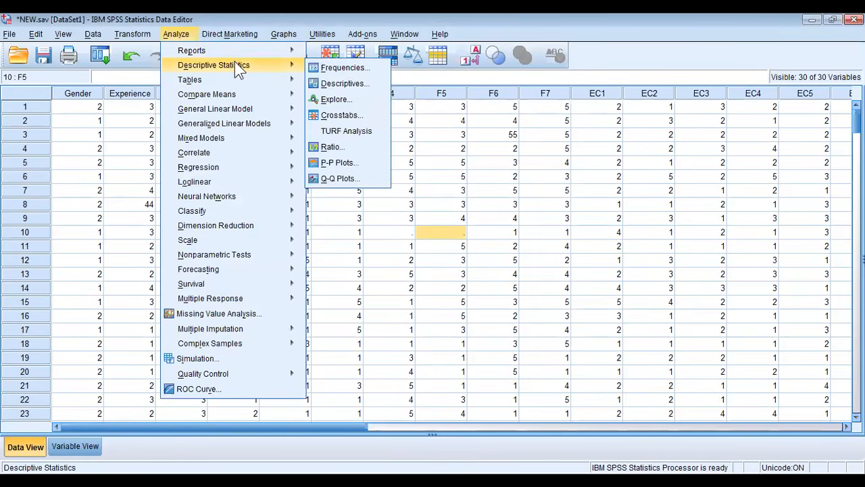
{"action": "left_click", "coordinate": [361, 71]}
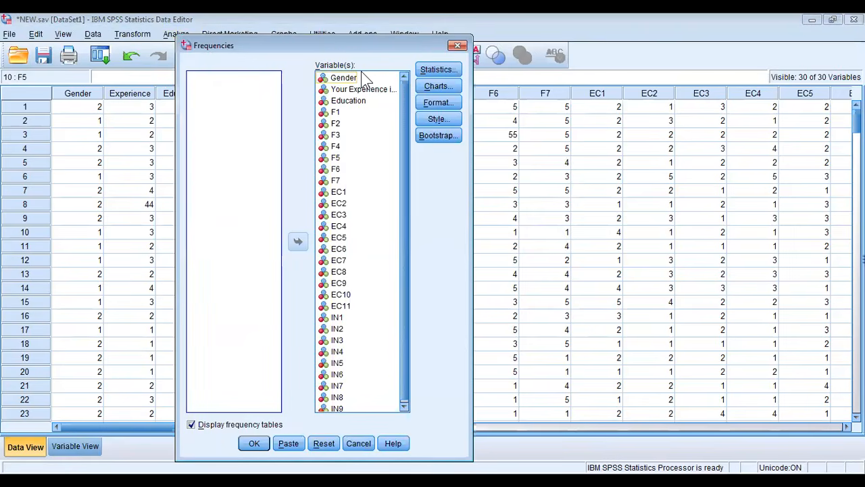
{"action": "left_click", "coordinate": [256, 446]}
{"action": "left_click", "coordinate": [255, 445]}
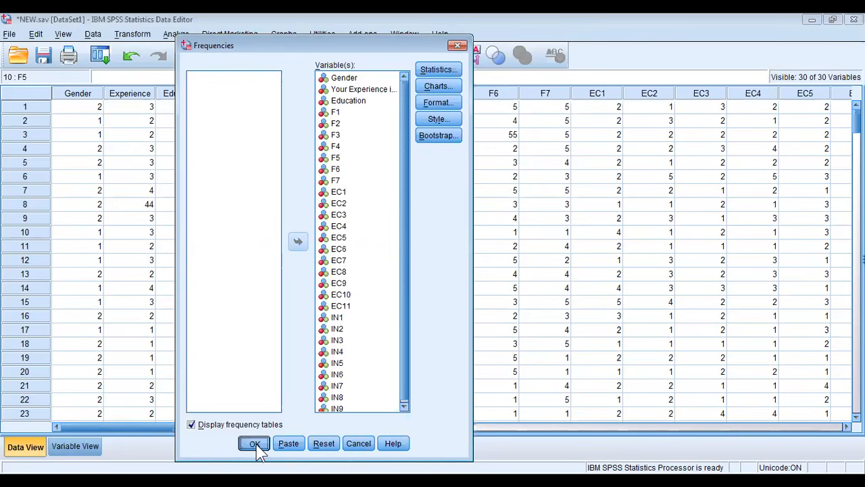
{"action": "left_click", "coordinate": [254, 444]}
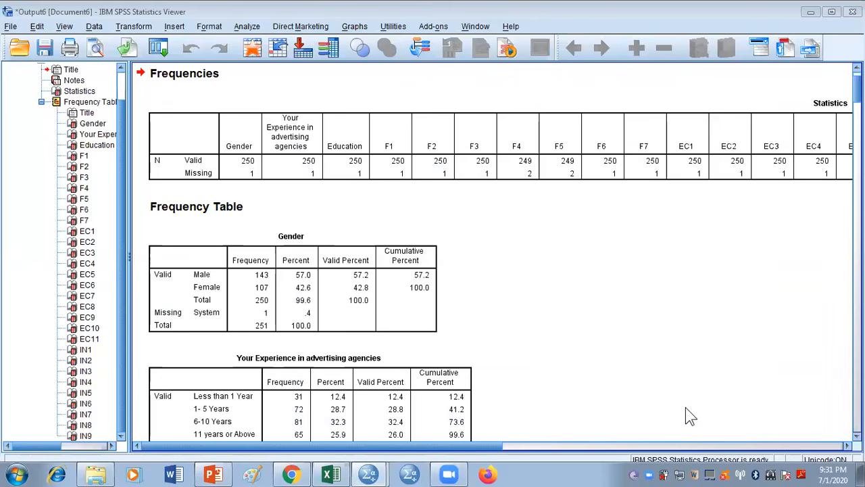
Examine the valid and missing counts for every variable in the Statistics output table, from Gender through IN9
{"action": "left_click", "coordinate": [494, 161]}
{"action": "left_click", "coordinate": [270, 135]}
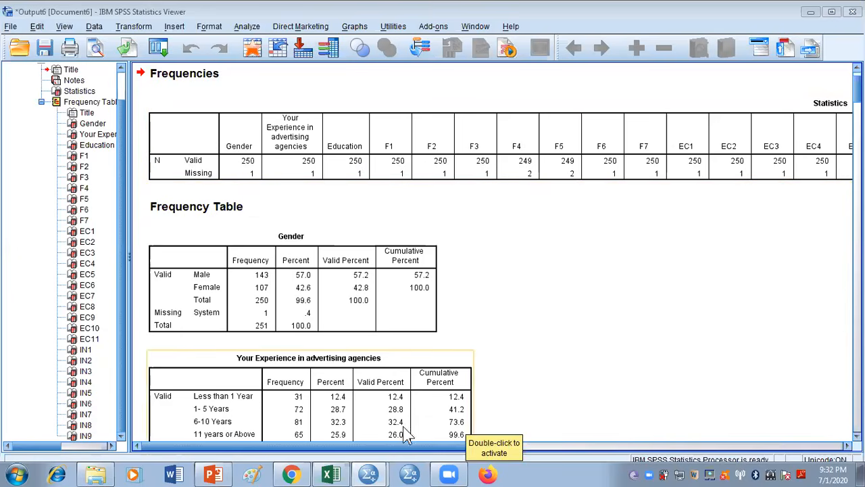
{"action": "left_click_drag", "start_coordinate": [410, 446], "coordinate": [448, 446]}
{"action": "scroll", "coordinate": [449, 449], "scroll_direction": "right", "scroll_amount": 10}
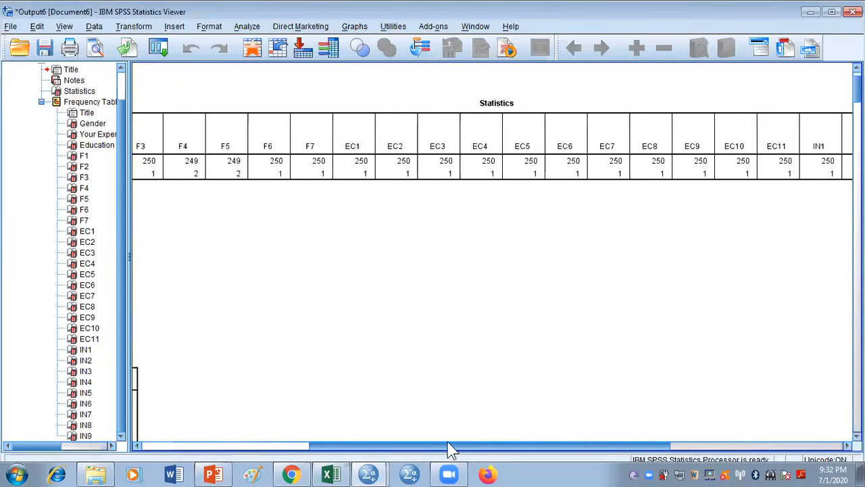
{"action": "scroll", "coordinate": [450, 446], "scroll_direction": "right", "scroll_amount": 4}
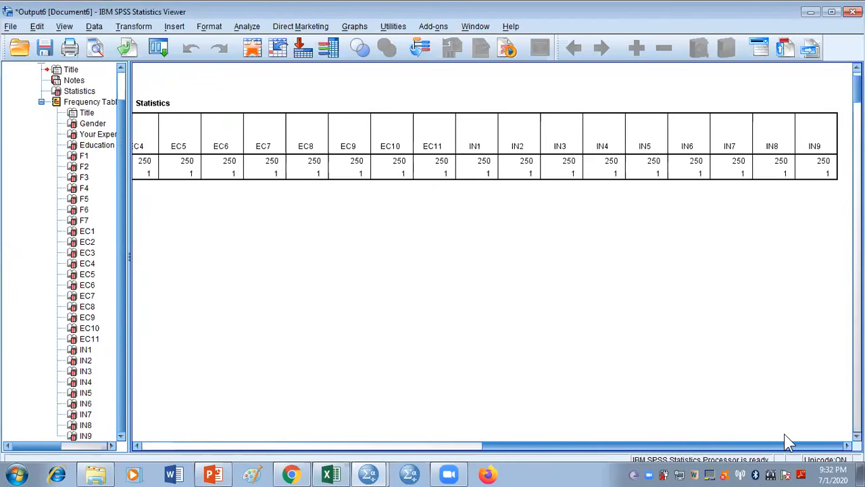
{"action": "left_click_drag", "start_coordinate": [779, 440], "coordinate": [433, 443]}
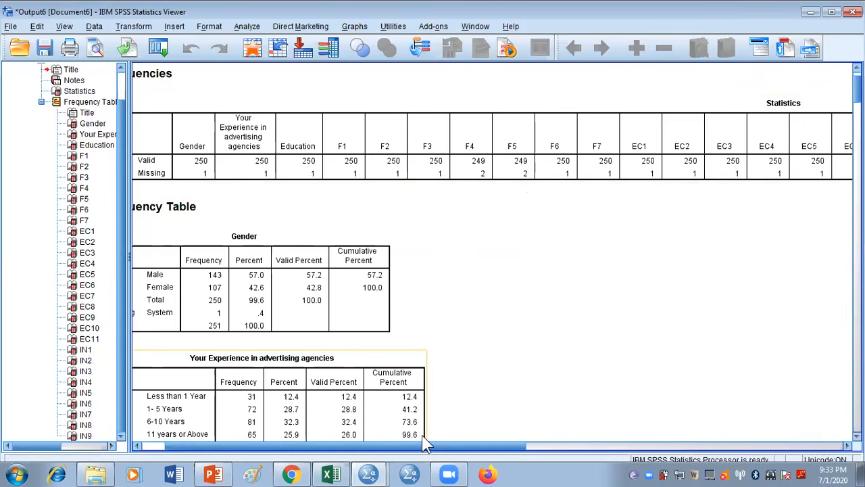
{"action": "scroll", "coordinate": [423, 446], "scroll_direction": "left", "scroll_amount": 2}
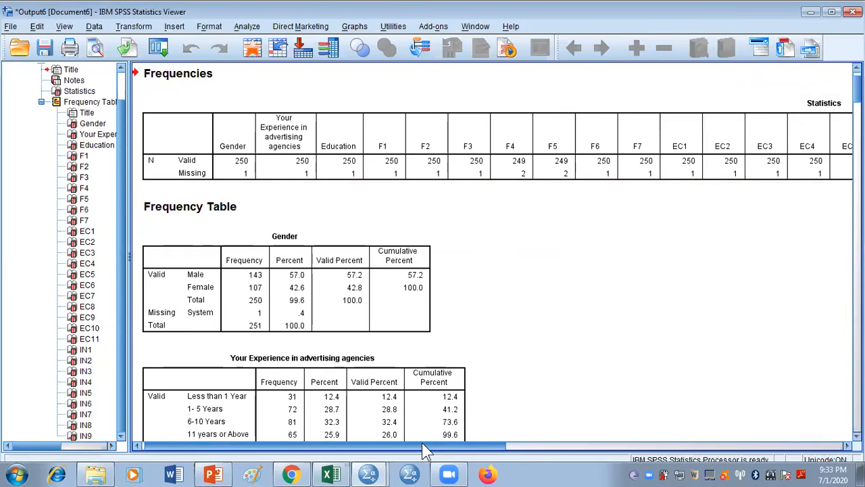
Return to the dataset and clear the blank case 251 after the last filled row
{"action": "left_click", "coordinate": [808, 11]}
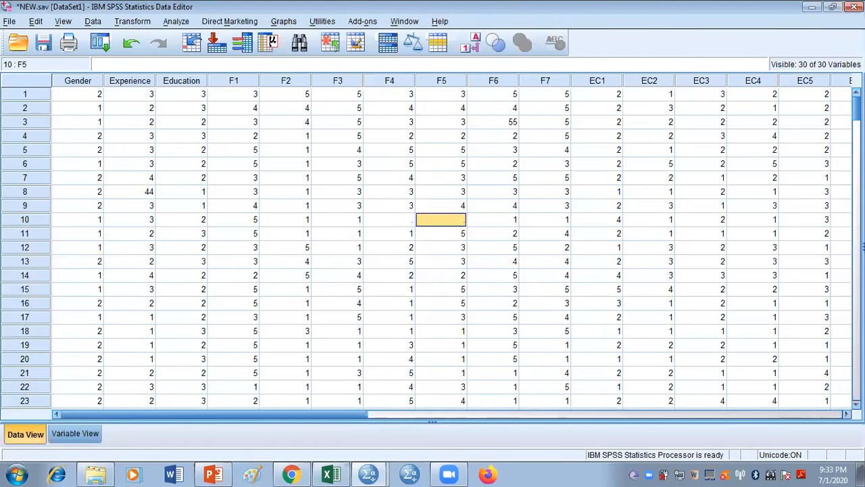
{"action": "left_click_drag", "start_coordinate": [856, 108], "coordinate": [845, 370]}
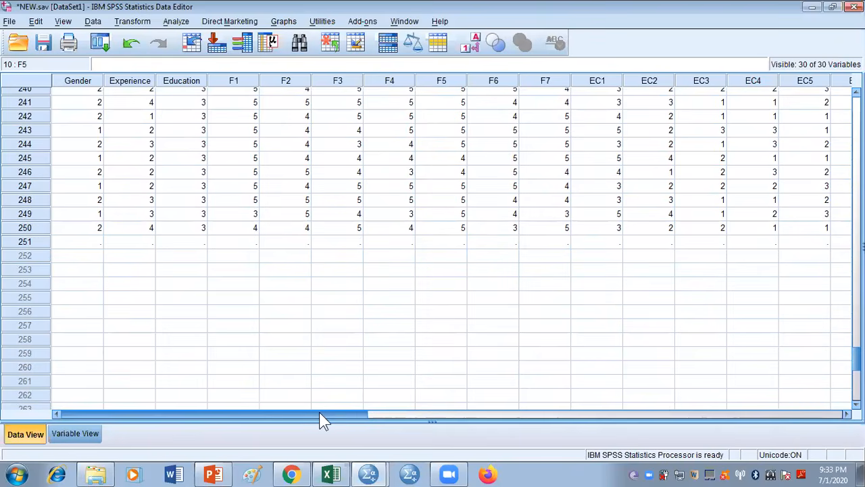
{"action": "left_click_drag", "start_coordinate": [319, 414], "coordinate": [222, 419]}
{"action": "left_click", "coordinate": [27, 241]}
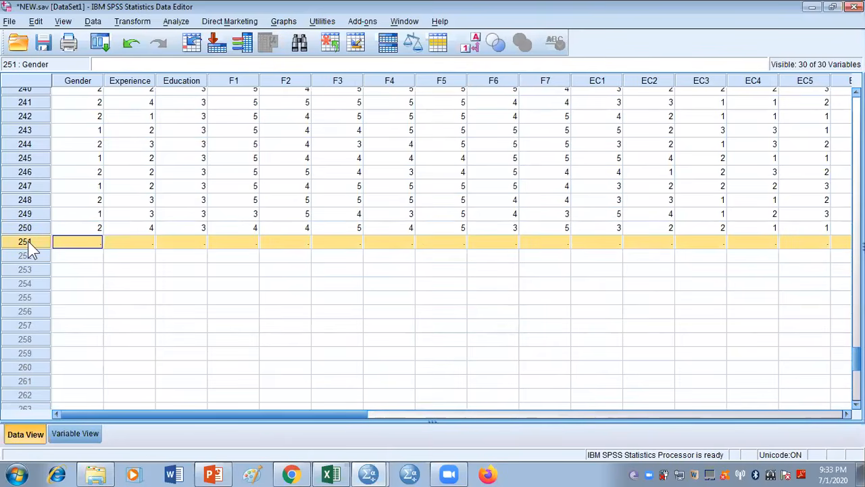
{"action": "right_click", "coordinate": [28, 241]}
{"action": "left_click", "coordinate": [59, 300]}
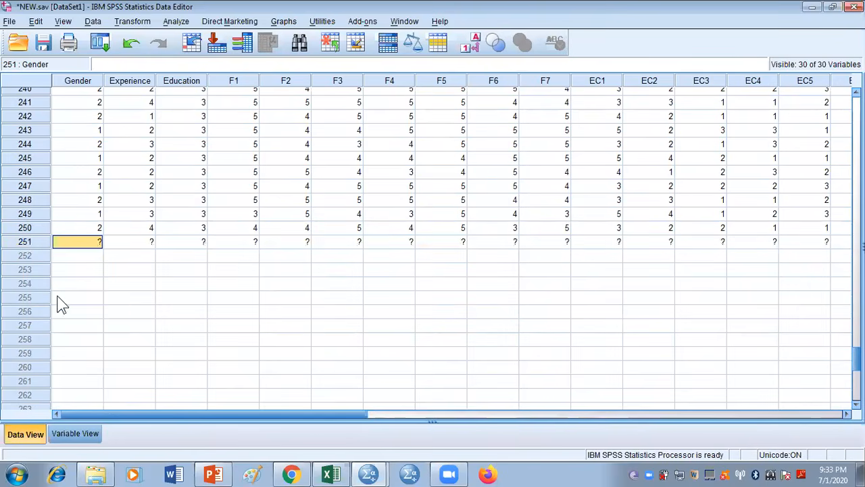
Fill the missing values of case 10, entering 2 for F4 and 3 for F5
{"action": "left_click_drag", "start_coordinate": [856, 361], "coordinate": [857, 105]}
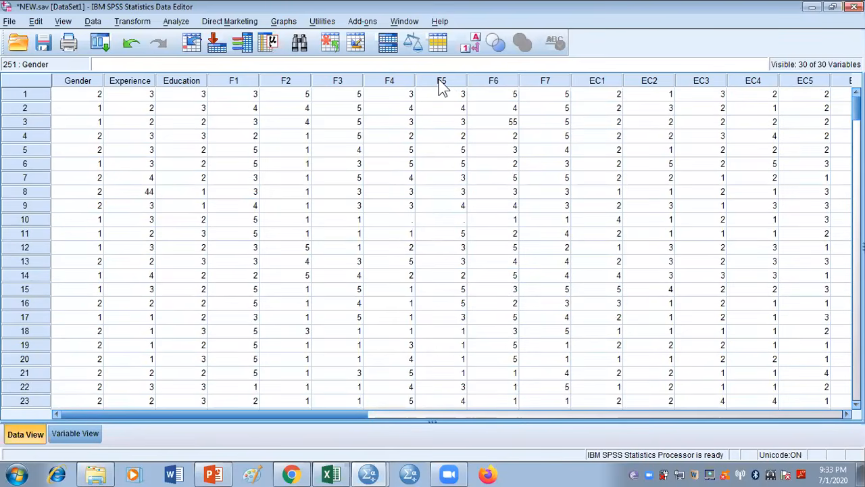
{"action": "left_click", "coordinate": [394, 99]}
{"action": "key", "text": "Down"}
{"action": "key", "text": "Down"}
{"action": "key", "text": "Down"}
{"action": "key", "text": "Down"}
{"action": "key", "text": "Down"}
{"action": "key", "text": "Down"}
{"action": "key", "text": "Down"}
{"action": "key", "text": "Down"}
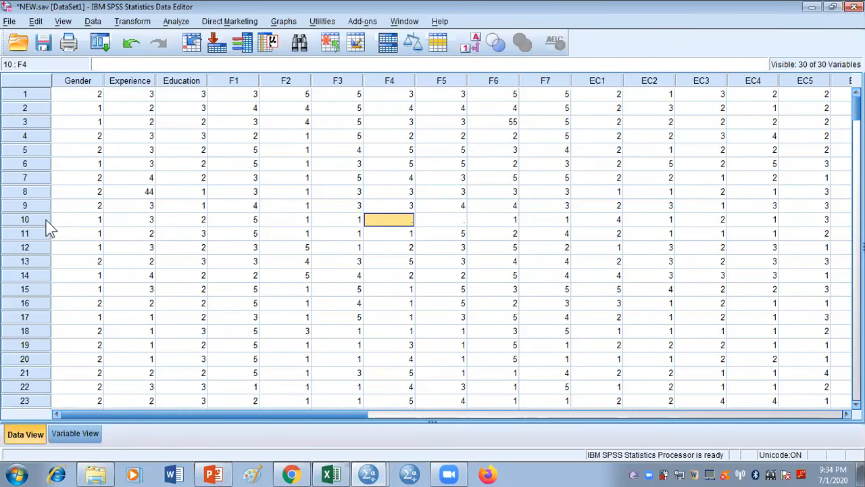
{"action": "type", "text": "2"}
{"action": "key", "text": "Tab"}
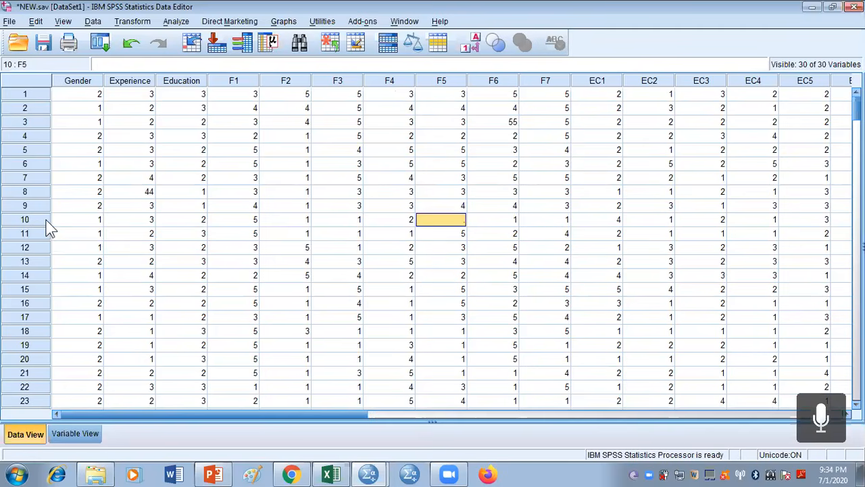
{"action": "type", "text": "3"}
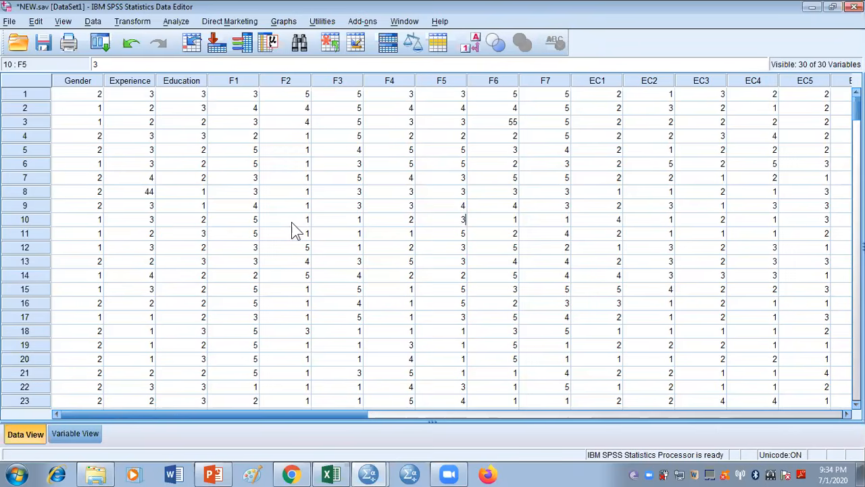
Rerun Frequencies on all variables from Gender to IN9 and check the missing counts across the Statistics table
{"action": "left_click", "coordinate": [177, 21]}
{"action": "mouse_move", "coordinate": [236, 55]}
{"action": "mouse_move", "coordinate": [297, 52]}
{"action": "left_click", "coordinate": [342, 55]}
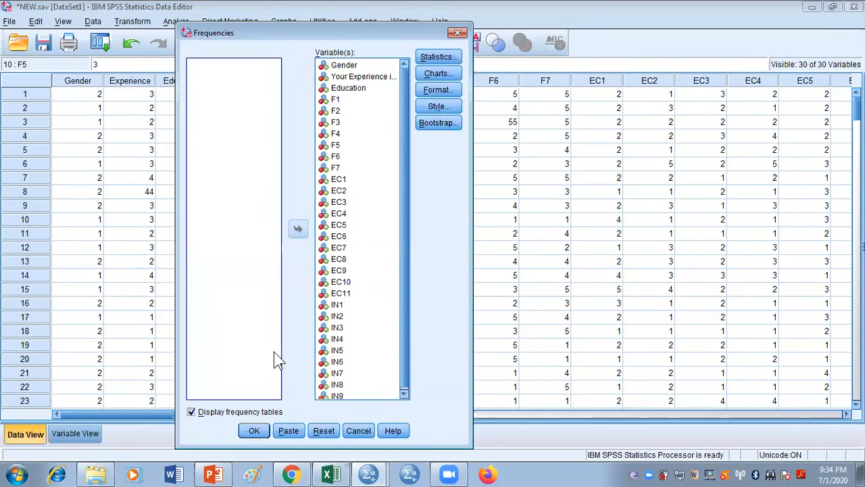
{"action": "left_click", "coordinate": [255, 430]}
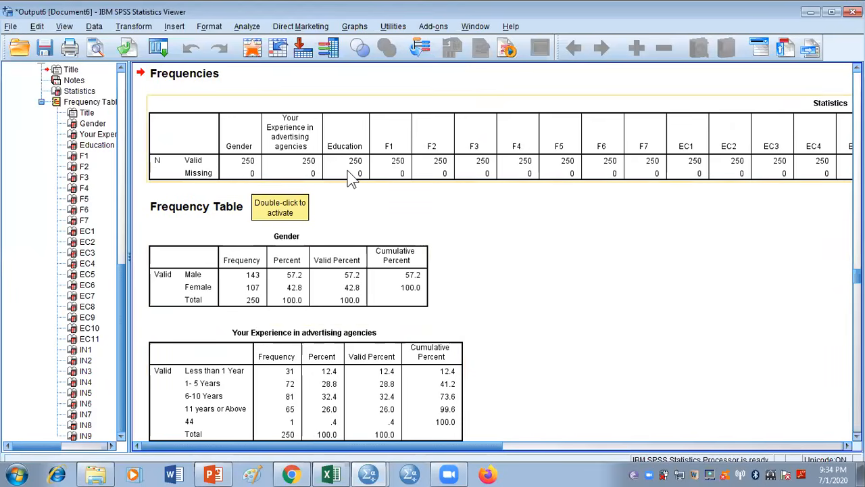
{"action": "left_click_drag", "start_coordinate": [843, 446], "coordinate": [464, 443]}
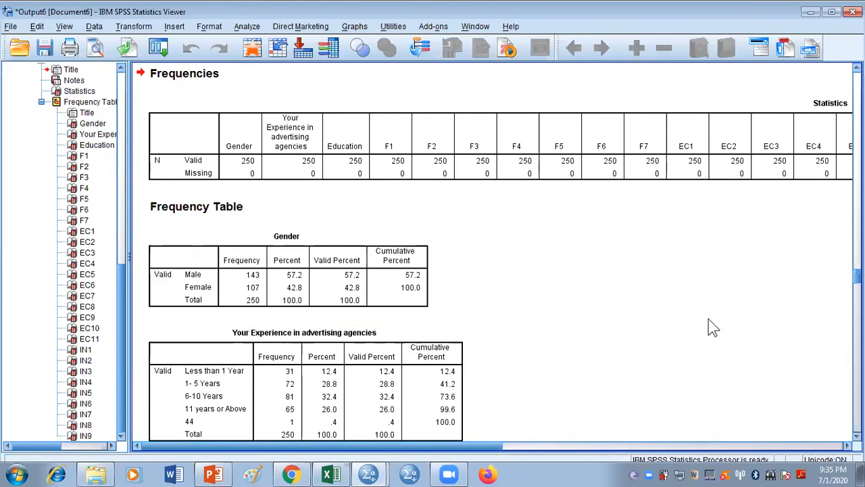
Examine the frequency tables from Gender through IN9 for values outside the defined response categories
{"action": "left_click", "coordinate": [433, 250]}
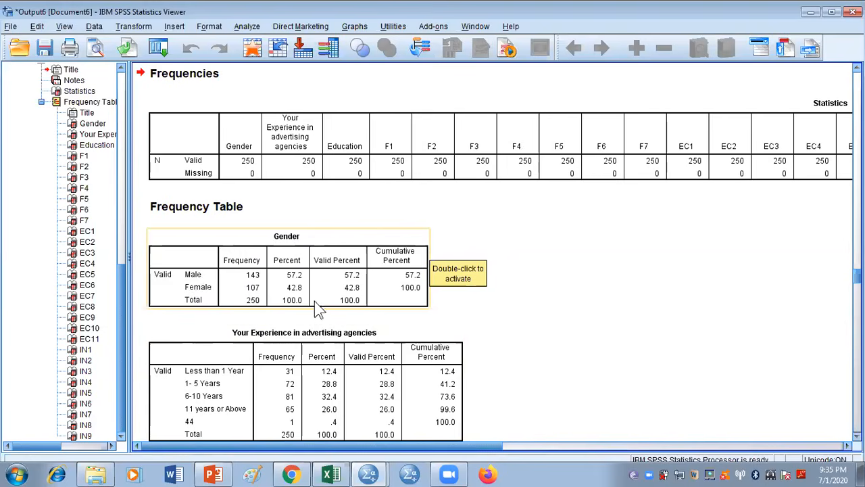
{"action": "left_click", "coordinate": [710, 387]}
{"action": "scroll", "coordinate": [711, 386], "scroll_direction": "down", "scroll_amount": 5}
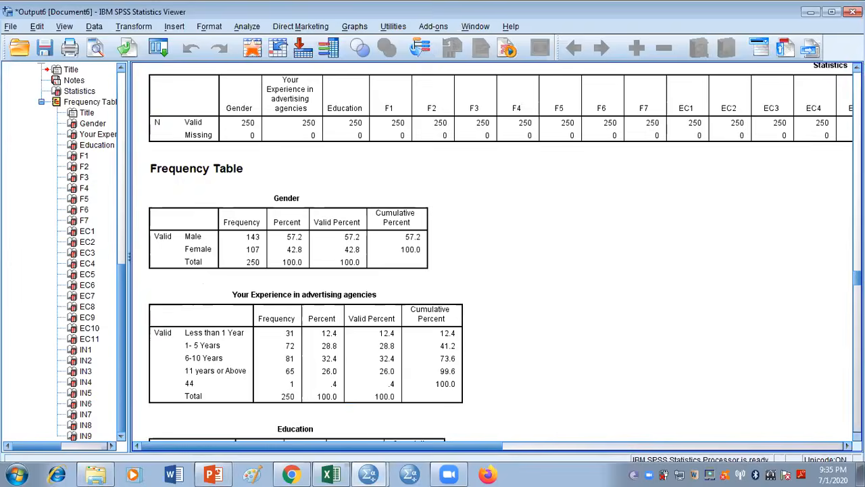
{"action": "scroll", "coordinate": [505, 261], "scroll_direction": "down", "scroll_amount": 2}
{"action": "left_click", "coordinate": [216, 254]}
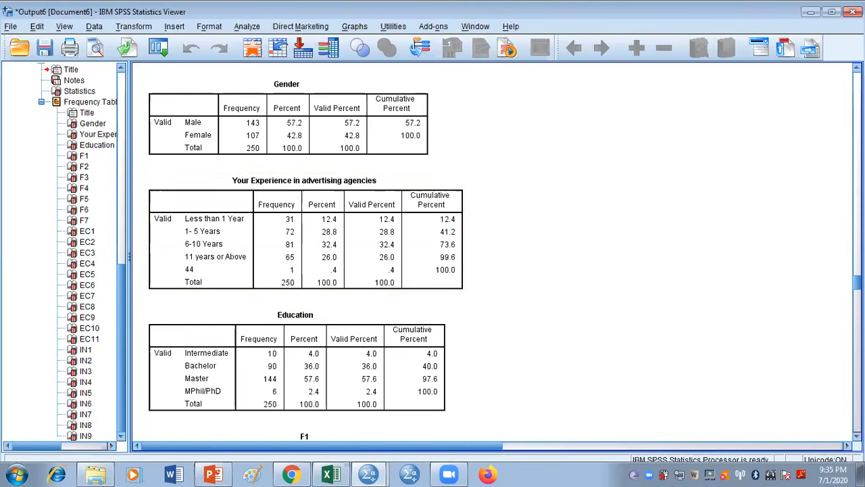
{"action": "scroll", "coordinate": [304, 257], "scroll_direction": "down", "scroll_amount": 5}
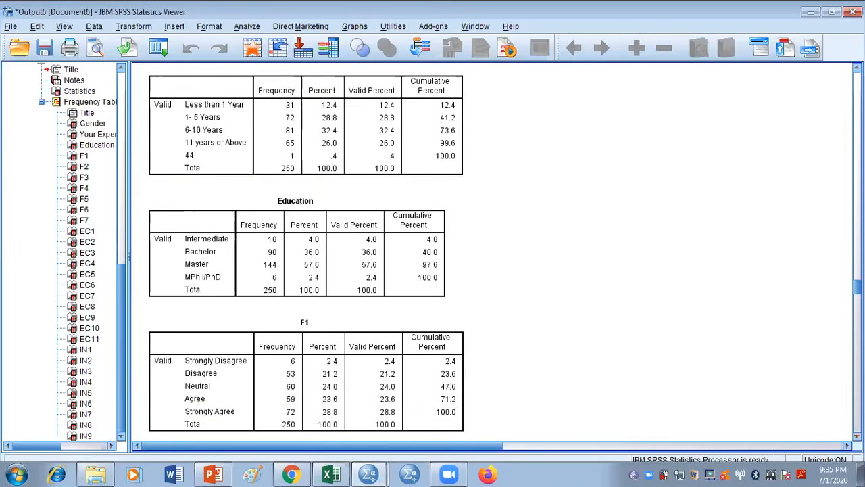
{"action": "scroll", "coordinate": [219, 177], "scroll_direction": "down", "scroll_amount": 3}
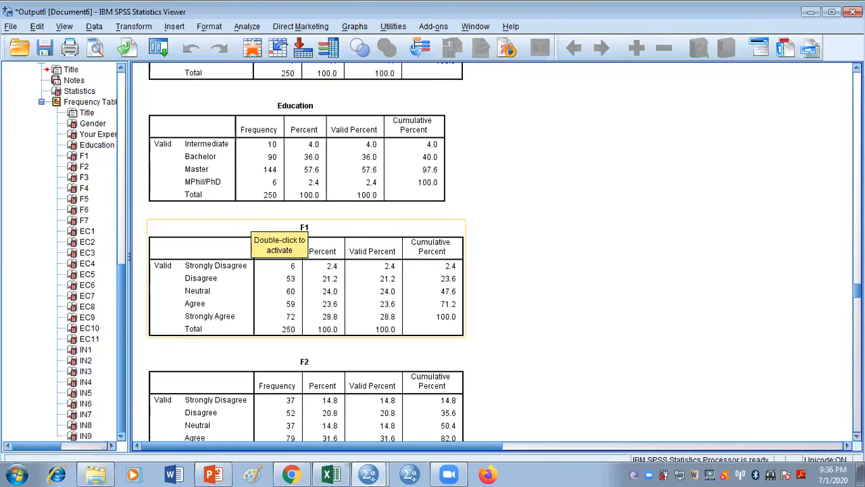
{"action": "scroll", "coordinate": [226, 323], "scroll_direction": "down", "scroll_amount": 3}
{"action": "scroll", "coordinate": [306, 253], "scroll_direction": "down", "scroll_amount": 12}
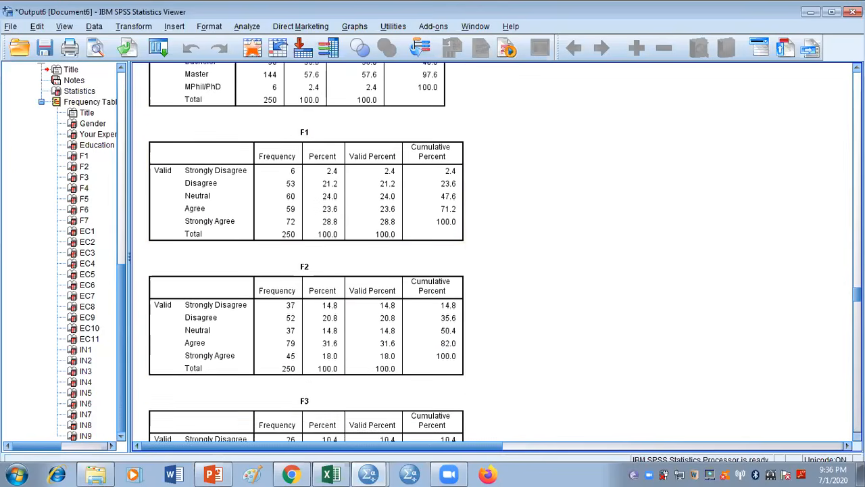
{"action": "scroll", "coordinate": [306, 253], "scroll_direction": "down", "scroll_amount": 8}
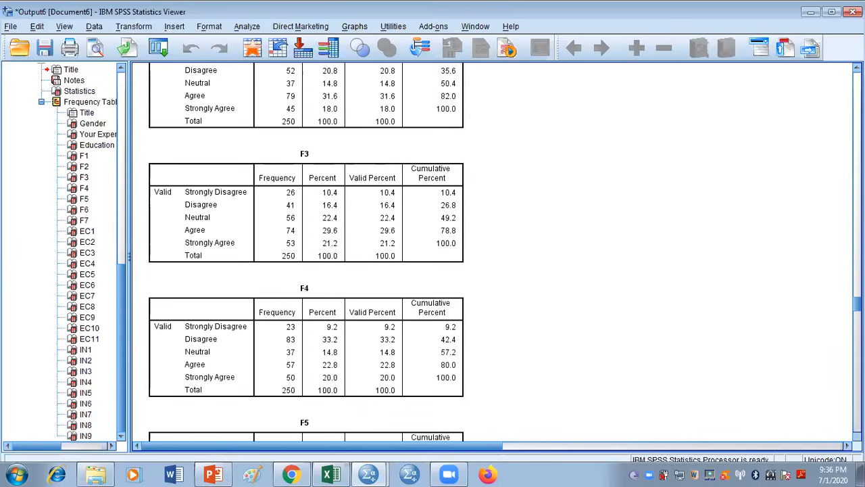
{"action": "scroll", "coordinate": [306, 253], "scroll_direction": "down", "scroll_amount": 8}
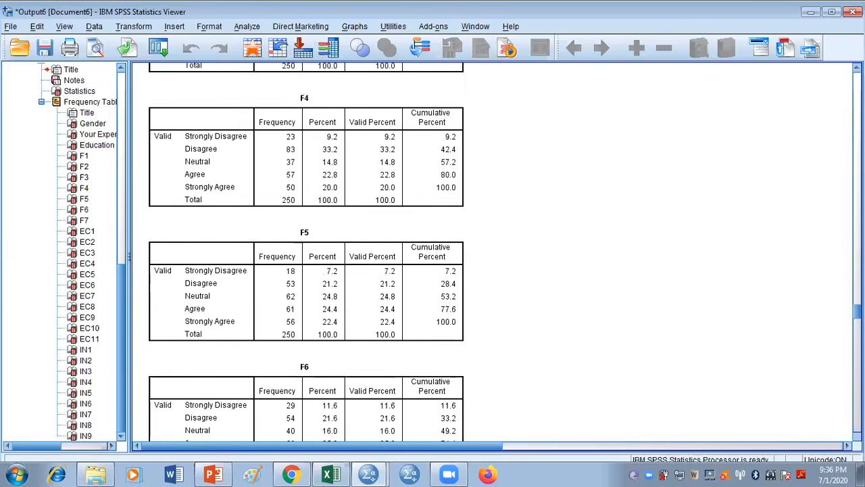
{"action": "scroll", "coordinate": [307, 253], "scroll_direction": "down", "scroll_amount": 4}
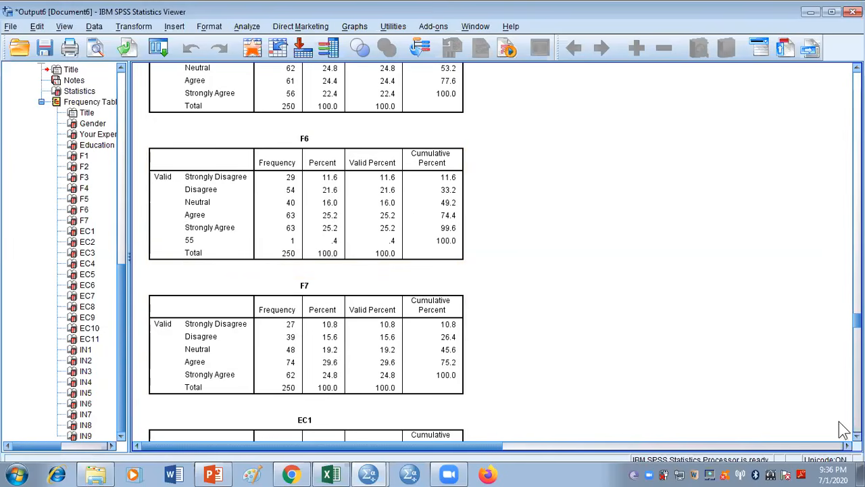
{"action": "scroll", "coordinate": [306, 252], "scroll_direction": "down", "scroll_amount": 6}
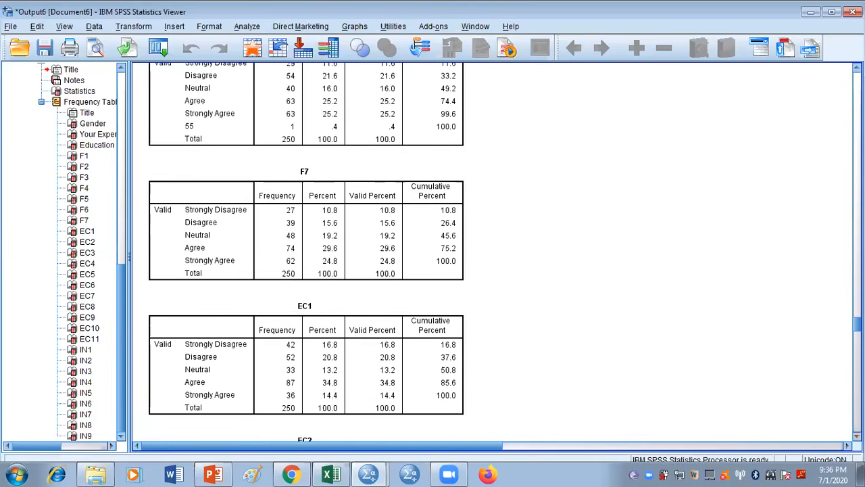
{"action": "scroll", "coordinate": [306, 252], "scroll_direction": "down", "scroll_amount": 5}
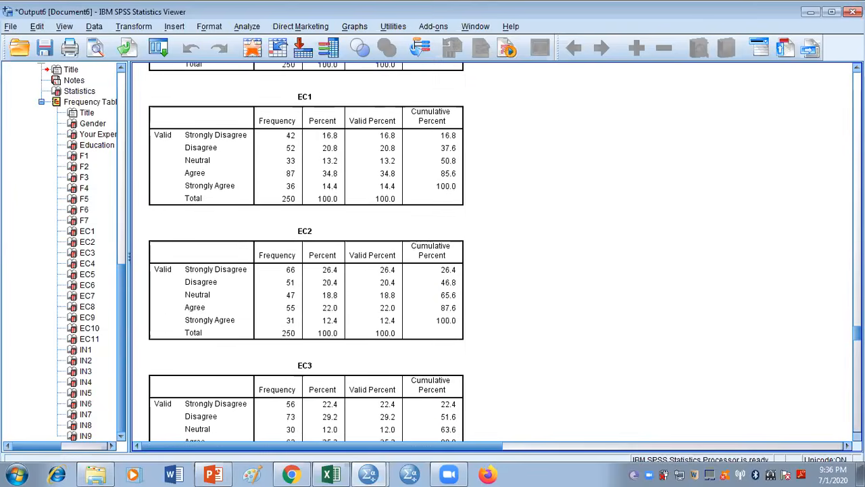
{"action": "scroll", "coordinate": [306, 252], "scroll_direction": "down", "scroll_amount": 6}
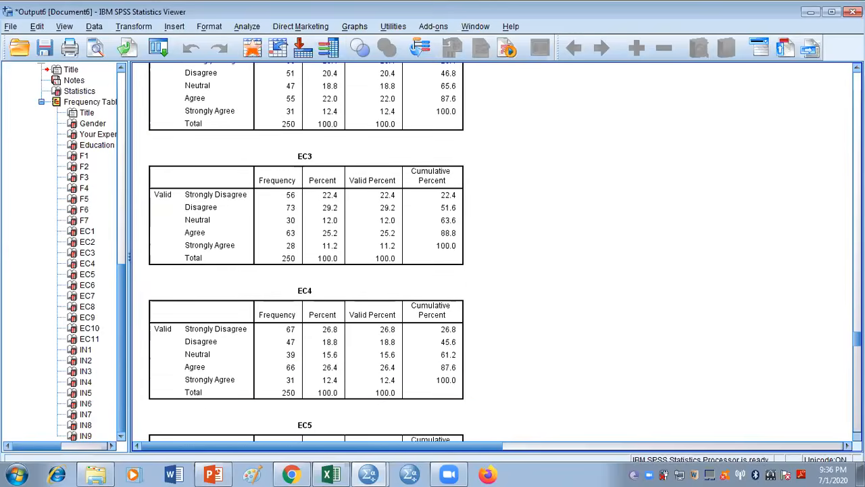
{"action": "scroll", "coordinate": [307, 252], "scroll_direction": "down", "scroll_amount": 8}
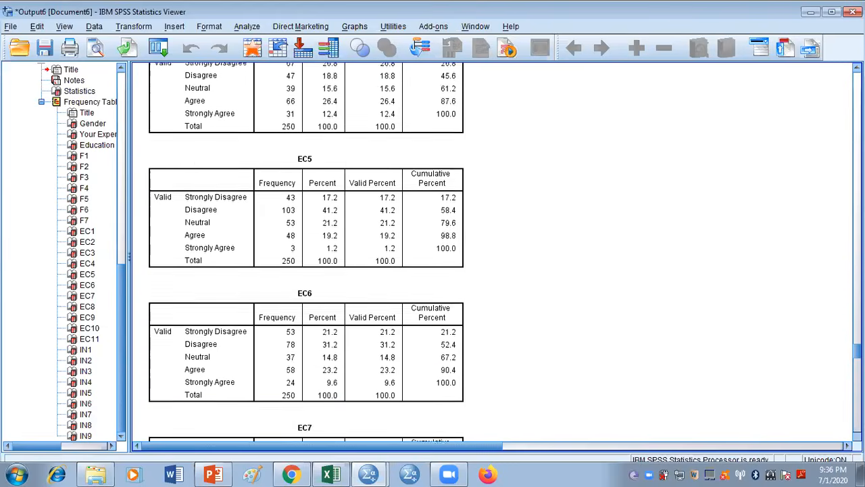
{"action": "scroll", "coordinate": [306, 252], "scroll_direction": "down", "scroll_amount": 3}
{"action": "scroll", "coordinate": [306, 252], "scroll_direction": "down", "scroll_amount": 3}
{"action": "scroll", "coordinate": [306, 252], "scroll_direction": "down", "scroll_amount": 10}
{"action": "scroll", "coordinate": [306, 252], "scroll_direction": "down", "scroll_amount": 12}
{"action": "scroll", "coordinate": [307, 252], "scroll_direction": "down", "scroll_amount": 7}
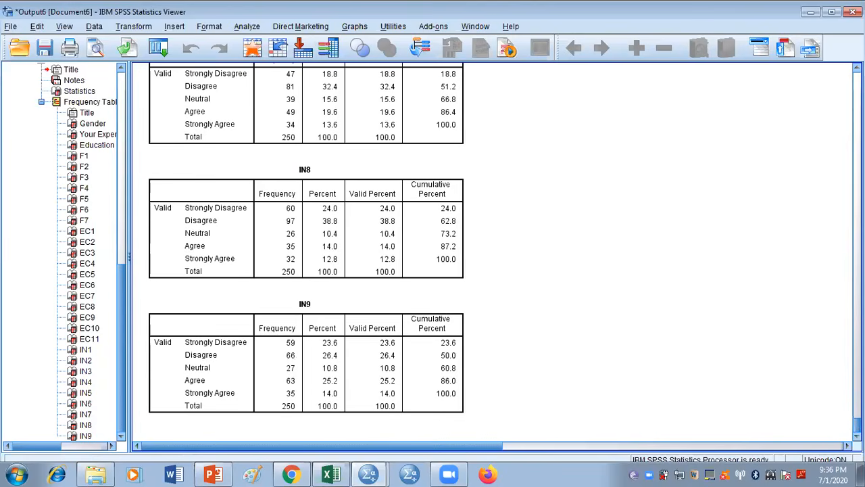
Recheck the F6 and Experience frequency tables, and close the output document without saving it
{"action": "scroll", "coordinate": [306, 252], "scroll_direction": "up", "scroll_amount": 20}
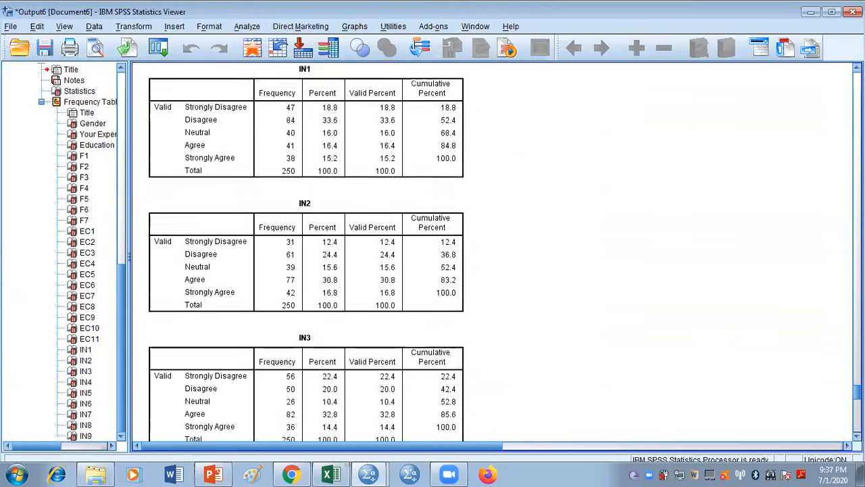
{"action": "scroll", "coordinate": [306, 252], "scroll_direction": "up", "scroll_amount": 10}
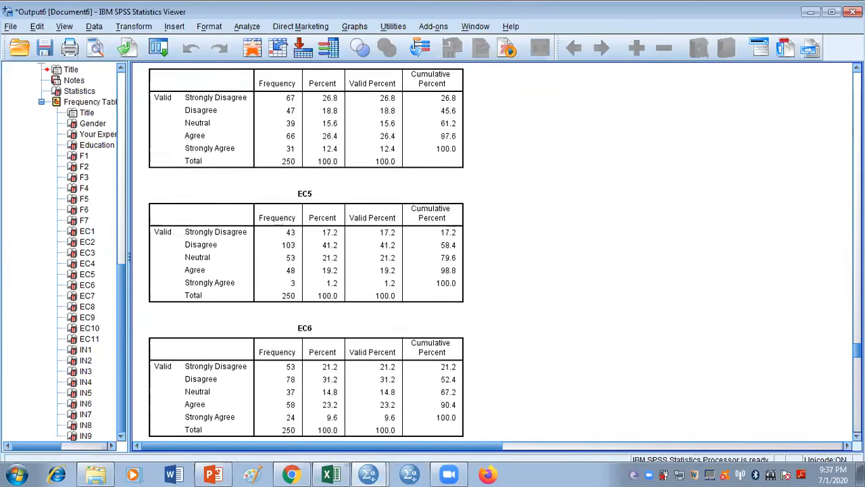
{"action": "scroll", "coordinate": [306, 252], "scroll_direction": "up", "scroll_amount": 8}
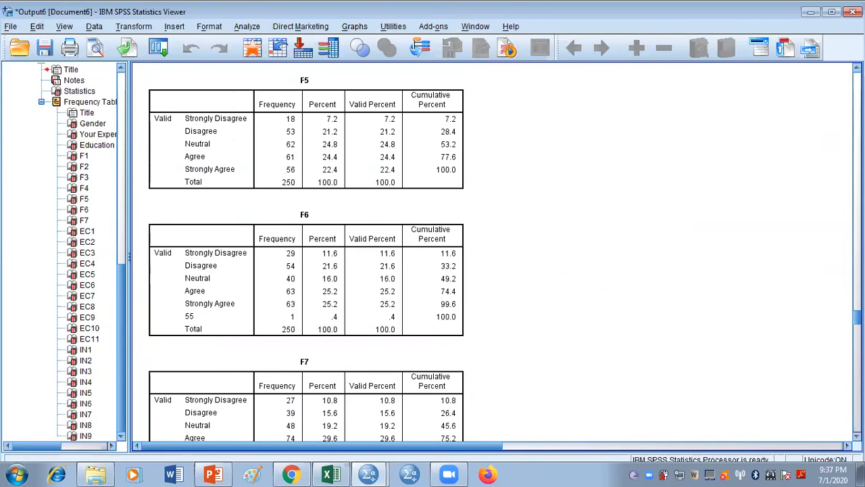
{"action": "scroll", "coordinate": [306, 252], "scroll_direction": "up", "scroll_amount": 8}
{"action": "scroll", "coordinate": [307, 252], "scroll_direction": "up", "scroll_amount": 8}
{"action": "scroll", "coordinate": [307, 252], "scroll_direction": "up", "scroll_amount": 5}
{"action": "left_click", "coordinate": [348, 221]}
{"action": "left_click", "coordinate": [556, 258]}
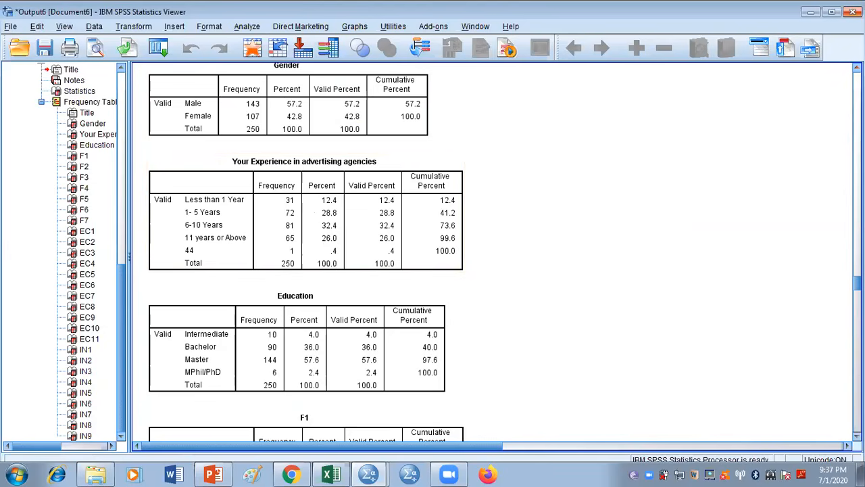
{"action": "key", "text": "alt+F4"}
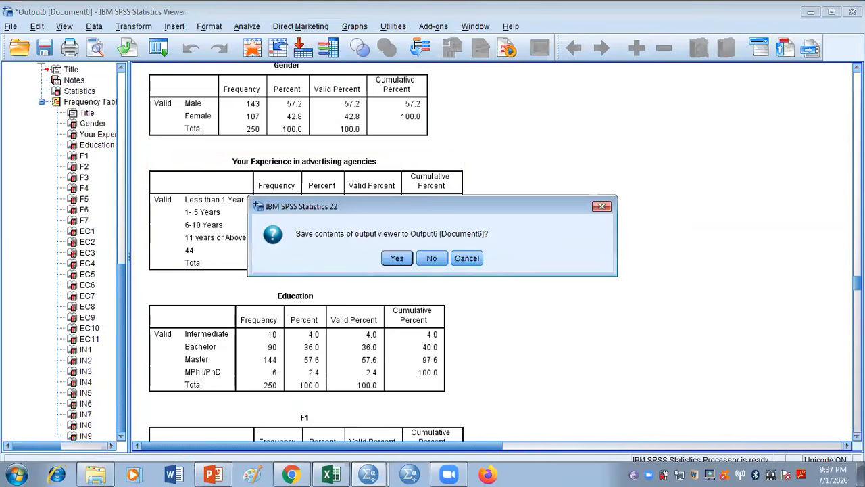
{"action": "left_click", "coordinate": [432, 258]}
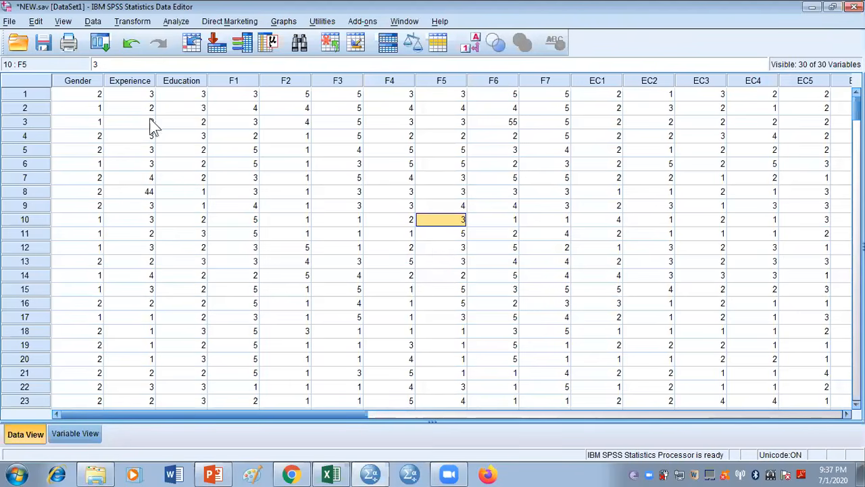
Find the mistyped Experience value in case 8 and correct it to 4
{"action": "left_click", "coordinate": [134, 94]}
{"action": "key", "text": "Down"}
{"action": "key", "text": "Down"}
{"action": "key", "text": "Down"}
{"action": "key", "text": "Down"}
{"action": "key", "text": "Down"}
{"action": "key", "text": "Down"}
{"action": "key", "text": "Down"}
{"action": "key", "text": "Down"}
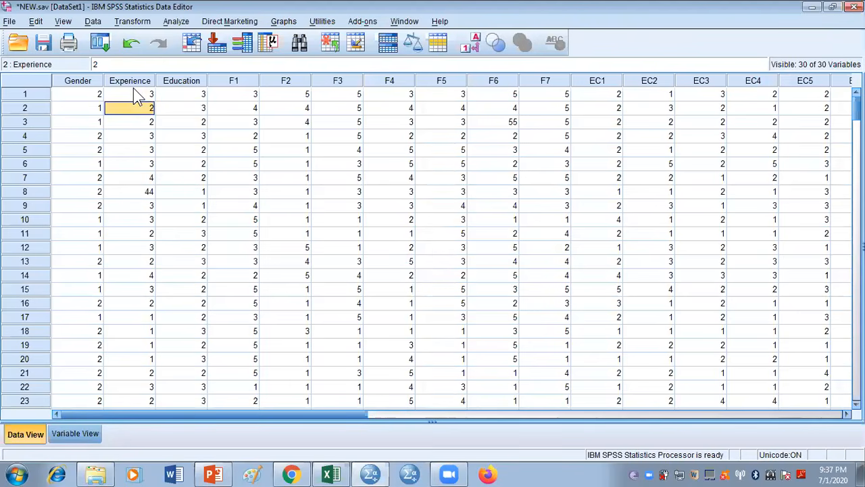
{"action": "key", "text": "Up"}
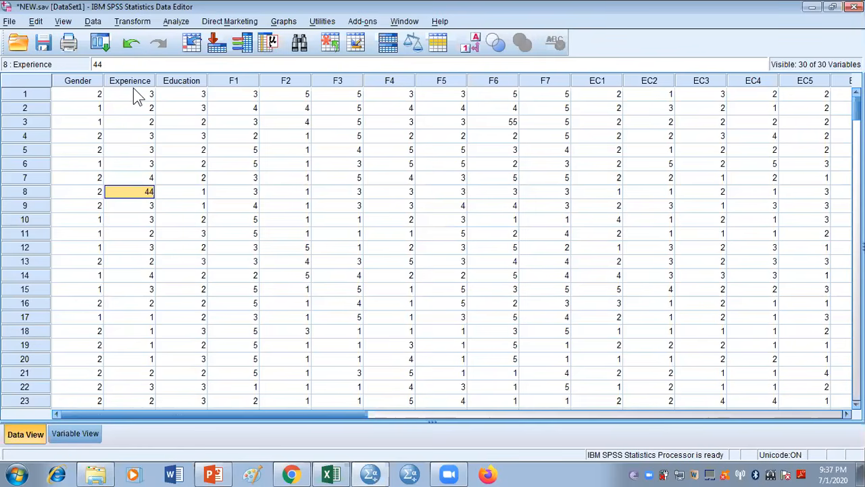
{"action": "type", "text": "4"}
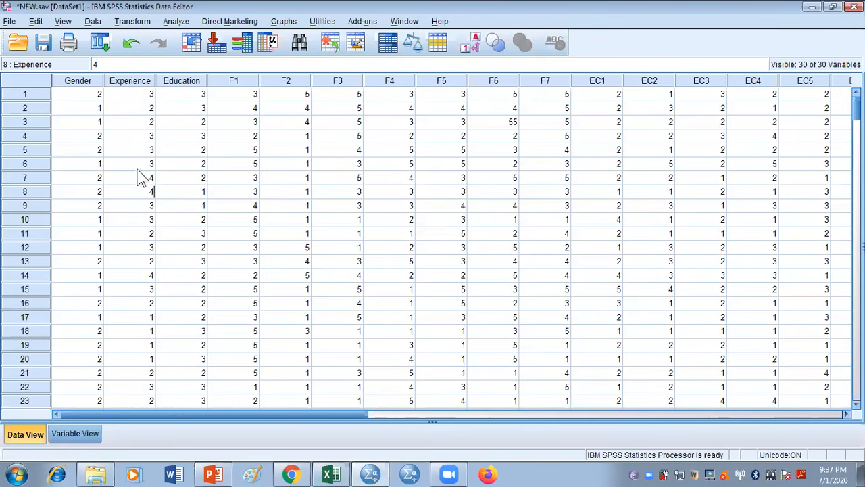
Try to correct the out-of-range F6 value in case 3 to 5 and save the dataset, discarding the output document
{"action": "left_click", "coordinate": [484, 82]}
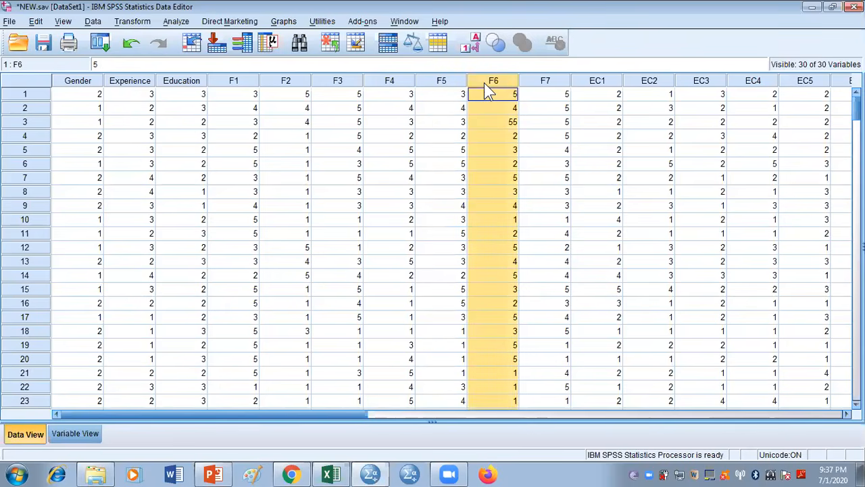
{"action": "left_click", "coordinate": [500, 123]}
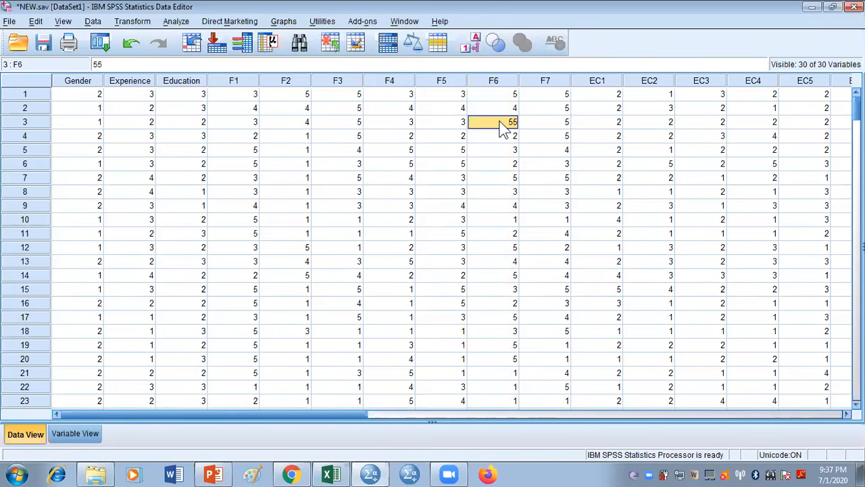
{"action": "type", "text": "5"}
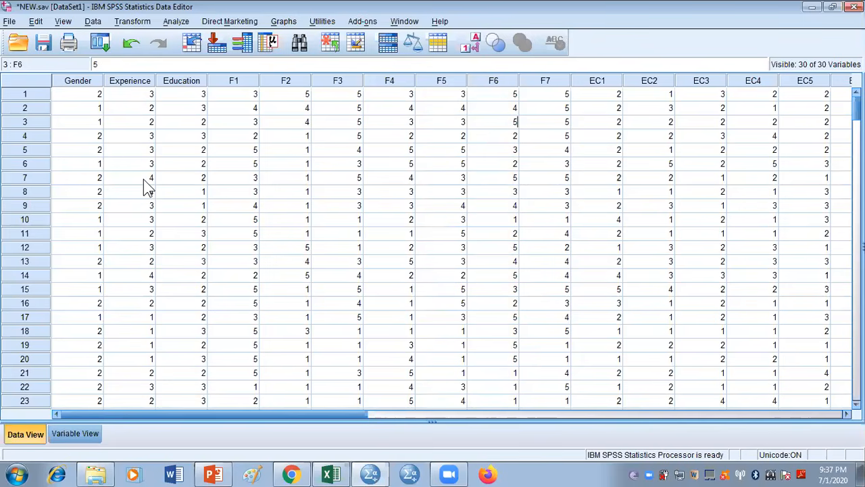
{"action": "left_click", "coordinate": [45, 44]}
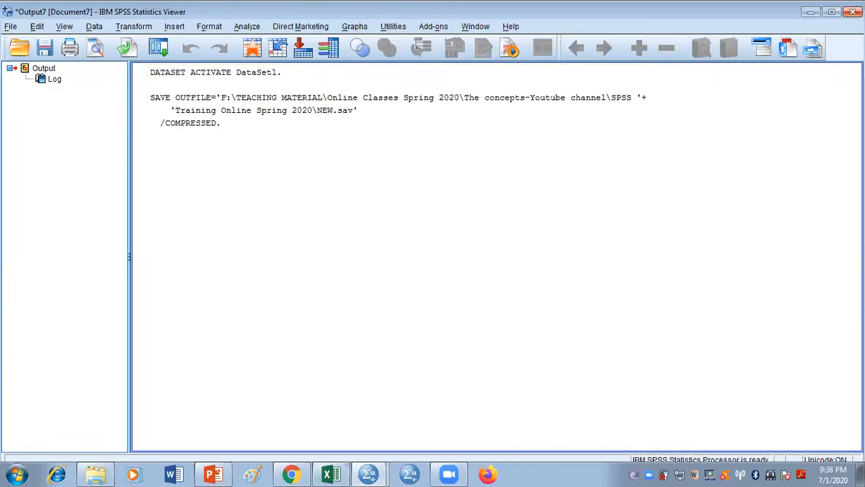
{"action": "left_click", "coordinate": [853, 12]}
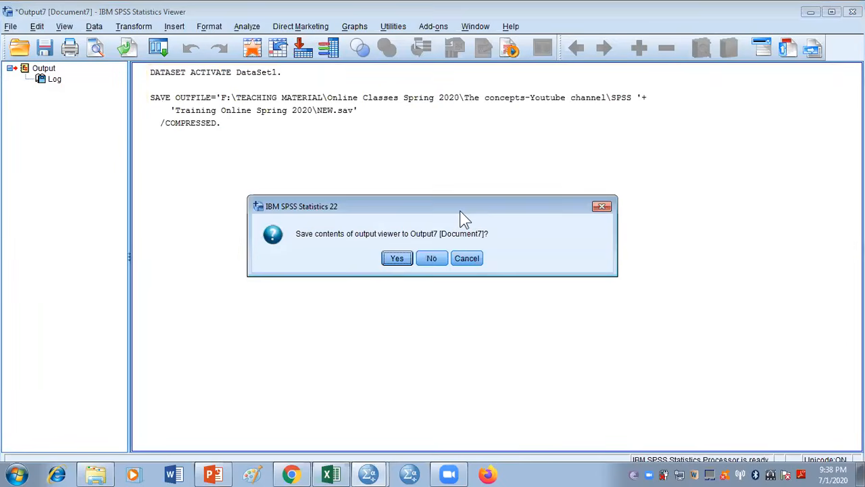
{"action": "left_click", "coordinate": [430, 258]}
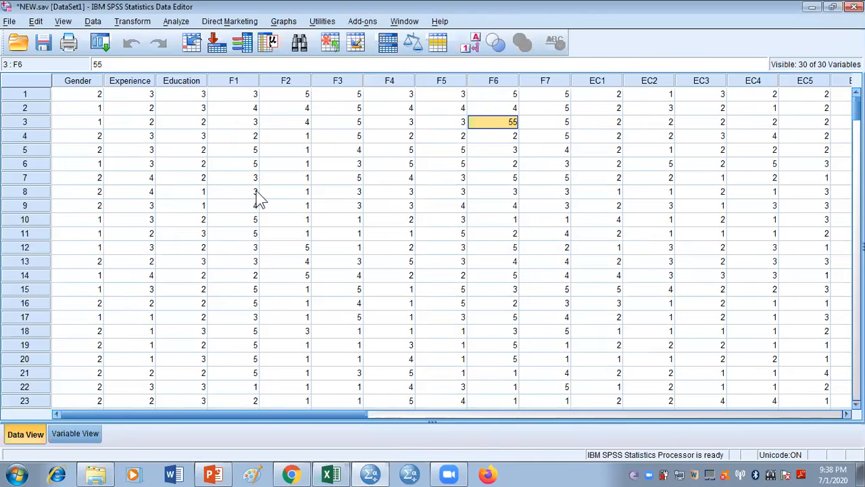
{"action": "left_click", "coordinate": [175, 21]}
{"action": "mouse_move", "coordinate": [221, 56]}
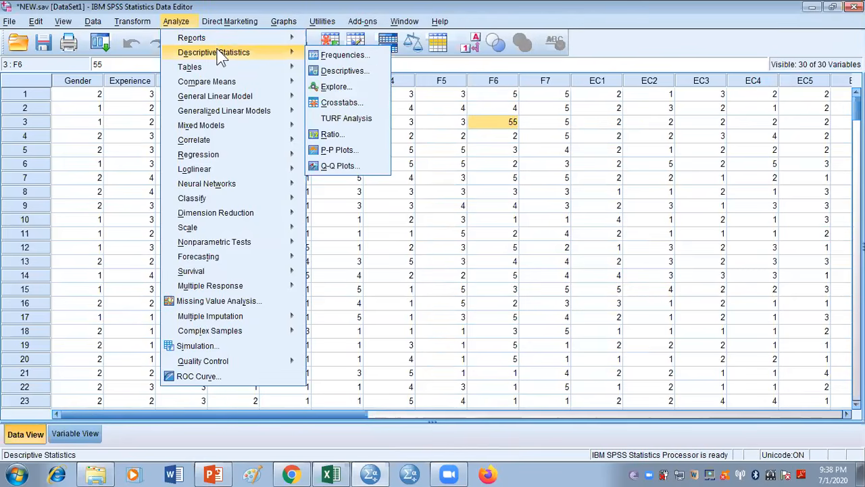
{"action": "left_click", "coordinate": [344, 54]}
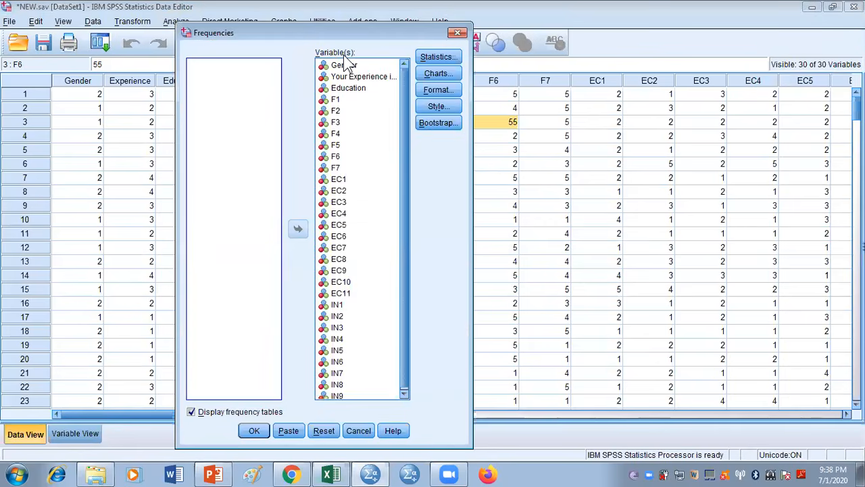
{"action": "left_click", "coordinate": [458, 34]}
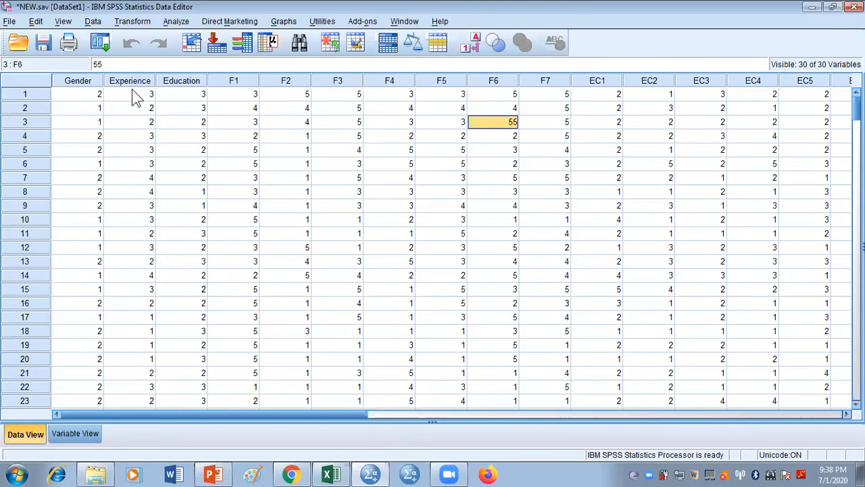
{"action": "left_click", "coordinate": [104, 48]}
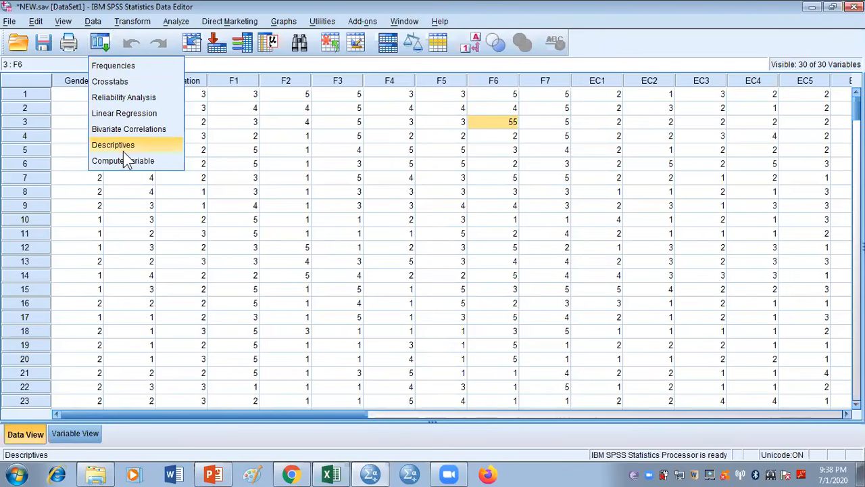
{"action": "left_click", "coordinate": [140, 71]}
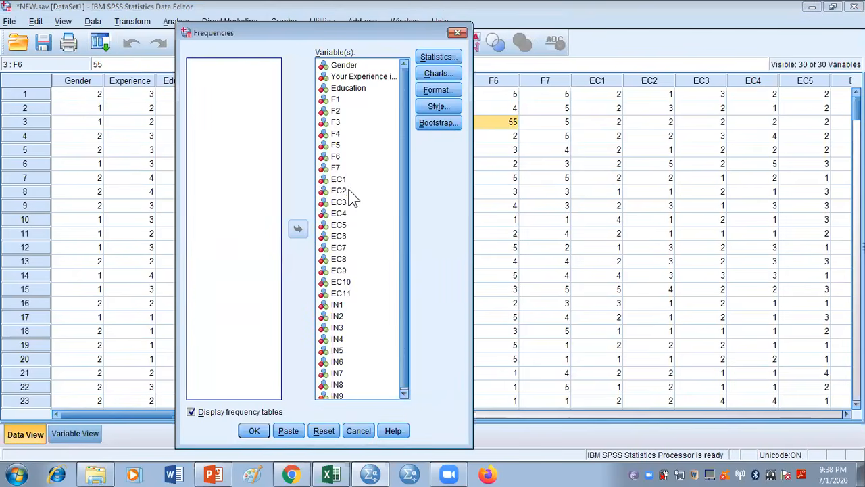
{"action": "left_click", "coordinate": [457, 33]}
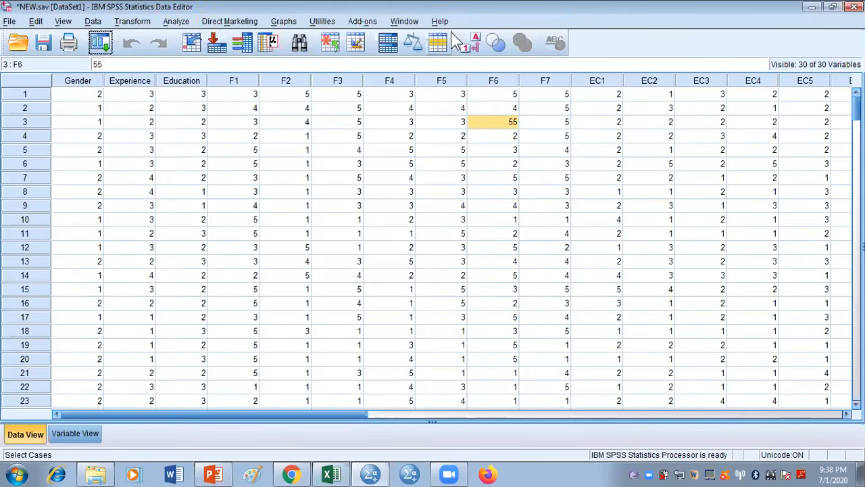
{"action": "left_click", "coordinate": [177, 22]}
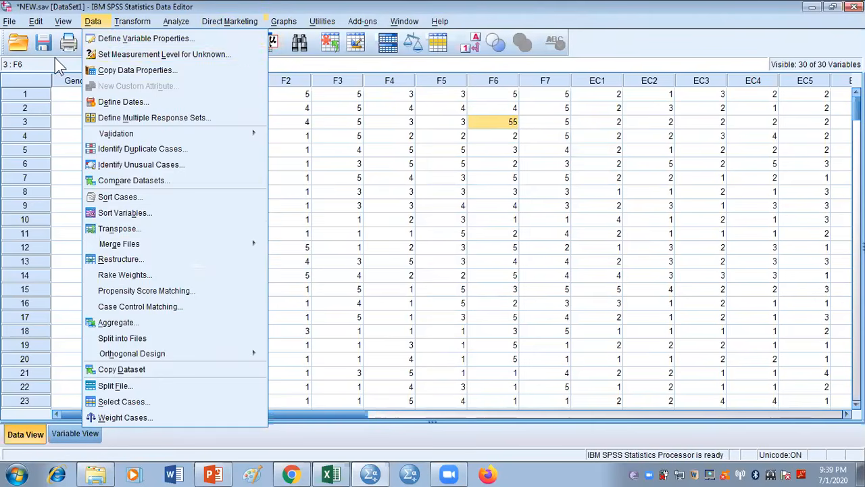
{"action": "left_click", "coordinate": [421, 6]}
Remove F1 through IN9 from the Frequencies variable list, and reset the dialog to its defaults
{"action": "left_click", "coordinate": [100, 43]}
{"action": "left_click", "coordinate": [113, 64]}
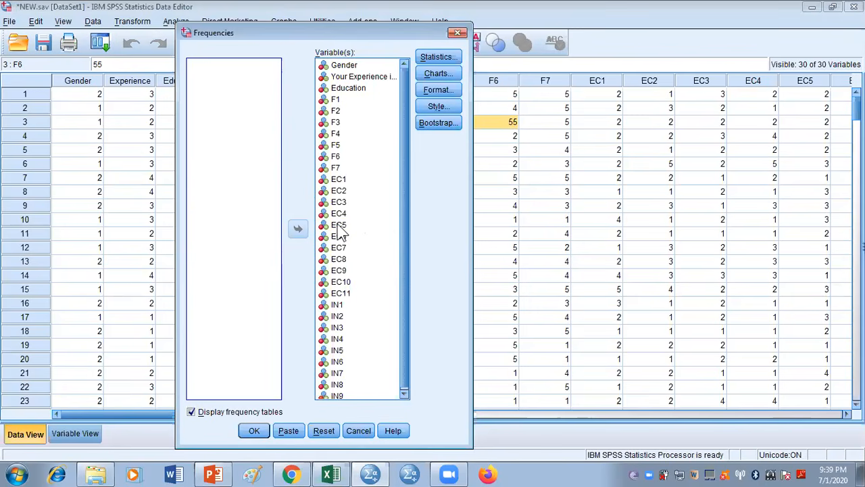
{"action": "left_click", "coordinate": [331, 100]}
{"action": "left_click_drag", "start_coordinate": [333, 104], "coordinate": [334, 108]}
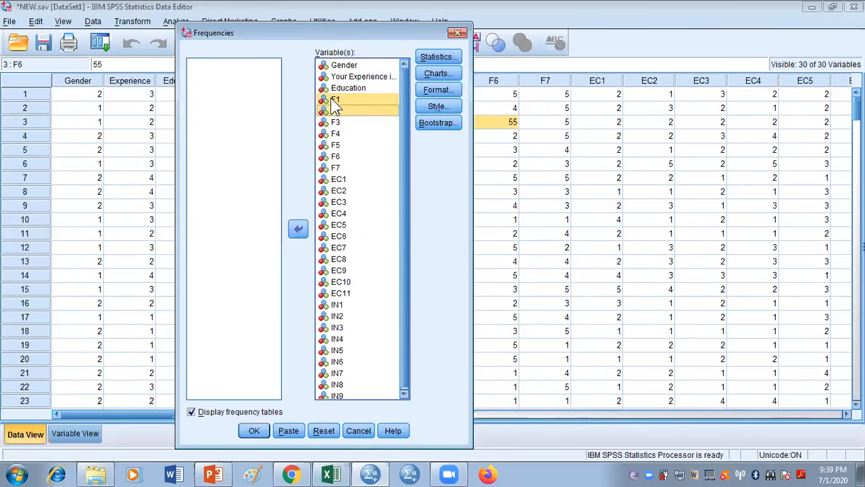
{"action": "key", "text": "shift+Down"}
{"action": "key", "text": "shift+Down"}
{"action": "key", "text": "shift+Down"}
{"action": "key", "text": "shift+Down"}
{"action": "key", "text": "shift+Down"}
{"action": "key", "text": "shift+Down"}
{"action": "key", "text": "shift+Down"}
{"action": "key", "text": "shift+Down"}
{"action": "key", "text": "shift+Down"}
{"action": "key", "text": "shift+Down"}
{"action": "key", "text": "shift+Down"}
{"action": "key", "text": "shift+Down"}
{"action": "key", "text": "shift+Down"}
{"action": "key", "text": "shift+Down"}
{"action": "key", "text": "shift+Down"}
{"action": "key", "text": "shift+Down"}
{"action": "key", "text": "shift+Down"}
{"action": "key", "text": "shift+Down"}
{"action": "key", "text": "shift+Down"}
{"action": "key", "text": "shift+Down"}
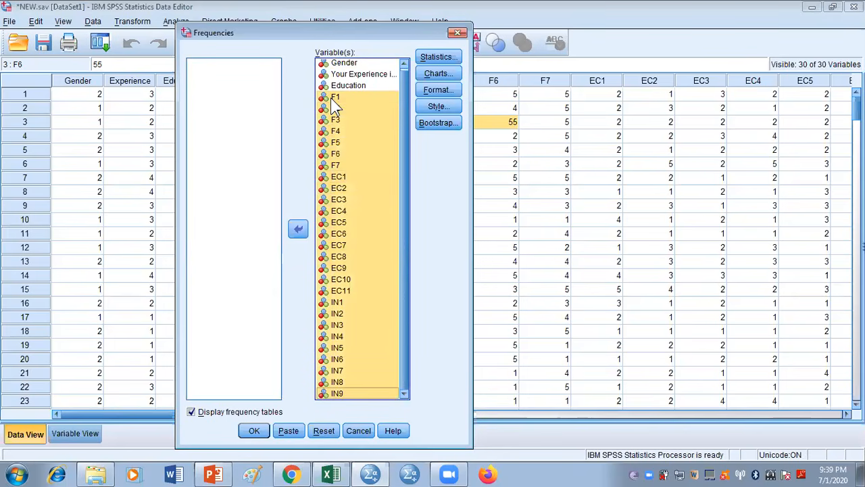
{"action": "left_click", "coordinate": [298, 229]}
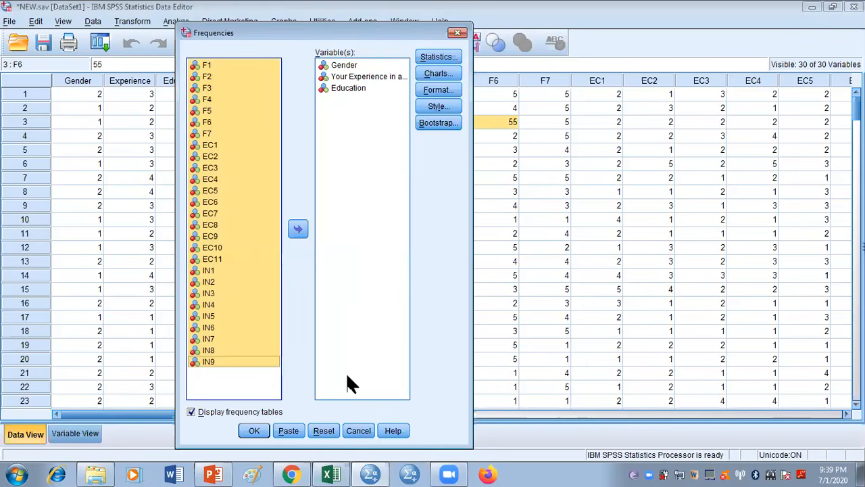
{"action": "left_click", "coordinate": [321, 430]}
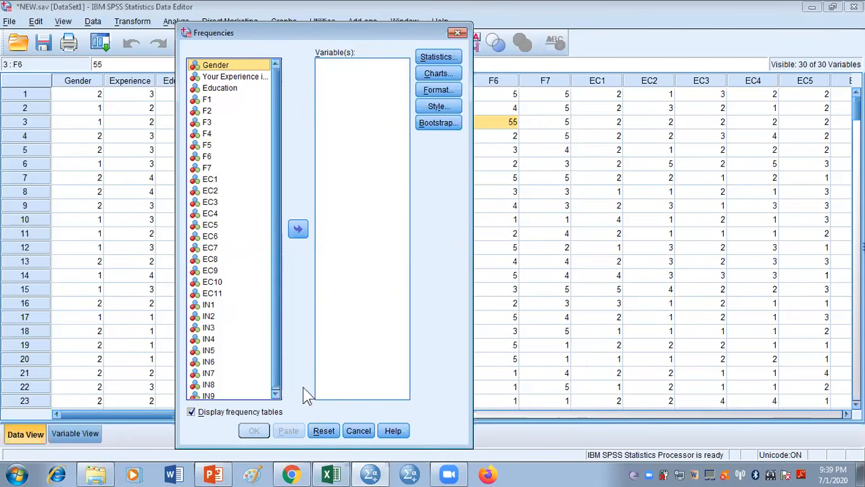
Add Gender, Experience and Education to the Frequencies variables, and close the dialog without running the analysis
{"action": "scroll", "coordinate": [278, 347], "scroll_direction": "down", "scroll_amount": 1}
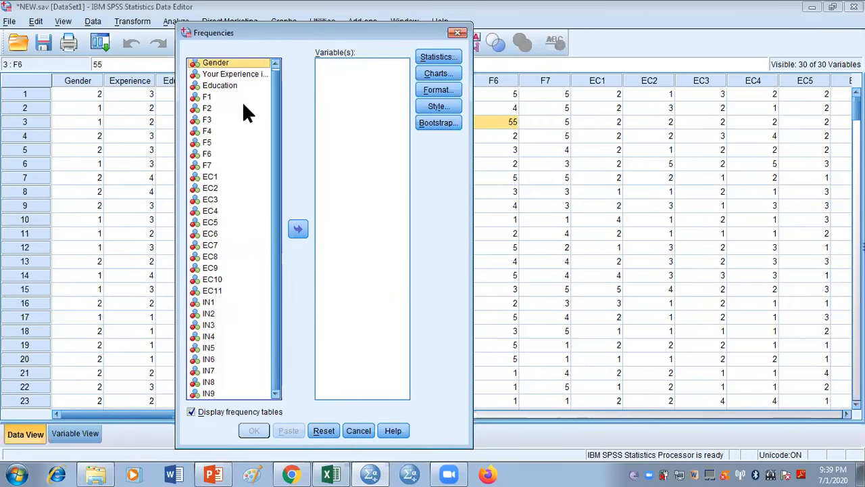
{"action": "key", "text": "shift+Down"}
{"action": "key", "text": "shift+Down"}
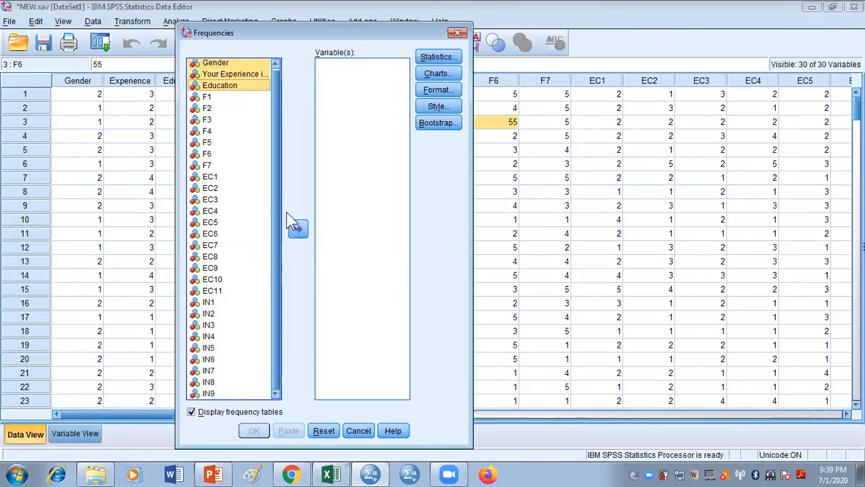
{"action": "left_click", "coordinate": [298, 230]}
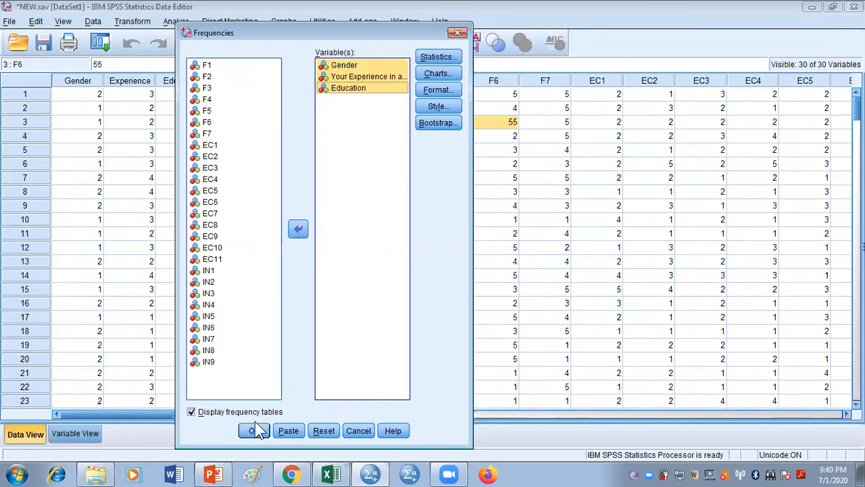
{"action": "left_click", "coordinate": [457, 35]}
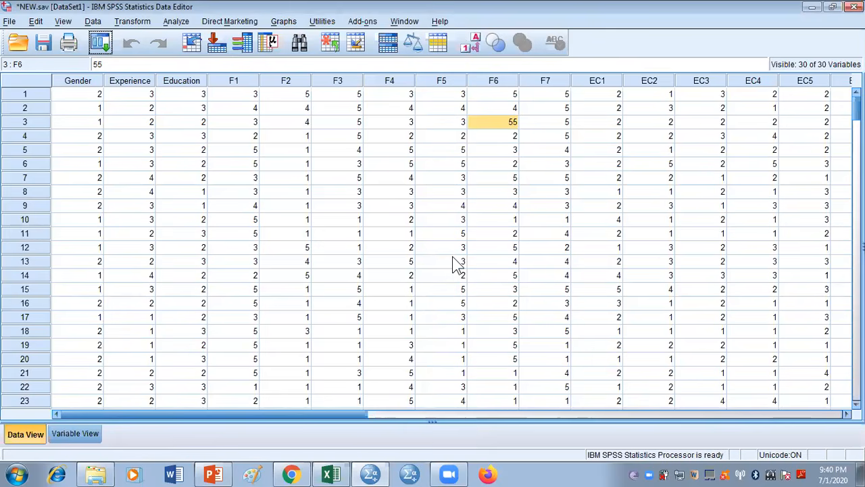
Set the F6 value in case 3 to 5 and save the dataset, closing the output document without saving it
{"action": "left_click", "coordinate": [510, 126]}
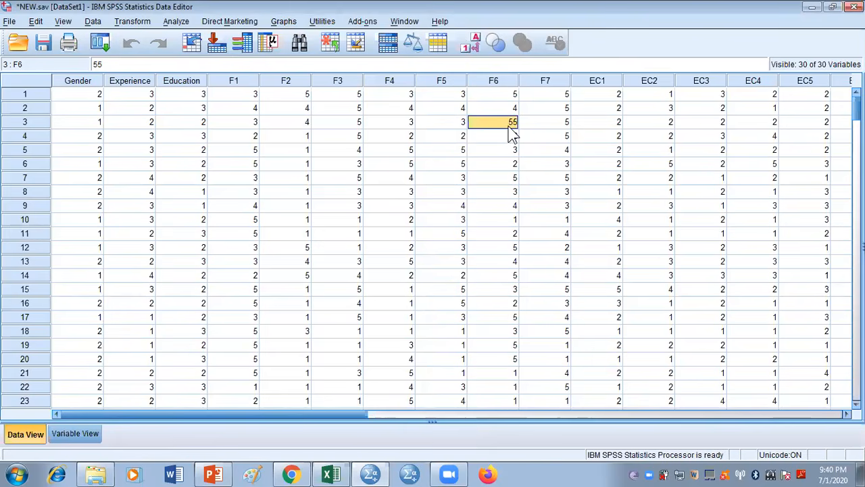
{"action": "type", "text": "5"}
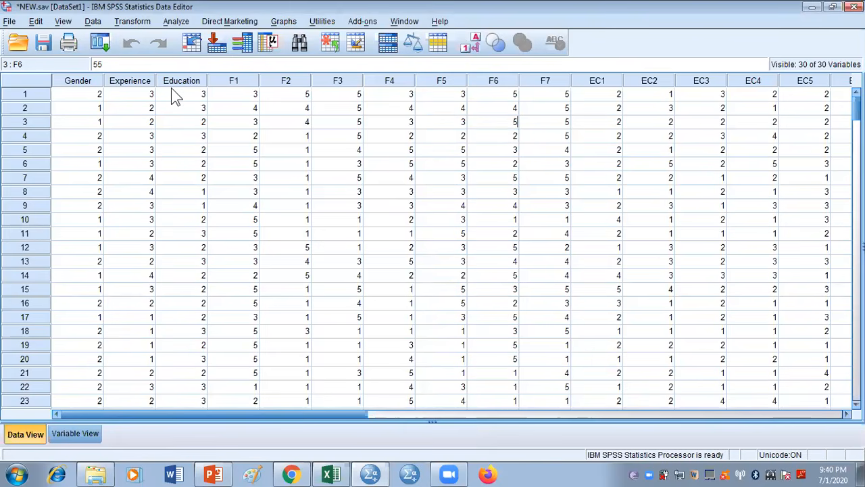
{"action": "left_click", "coordinate": [45, 45]}
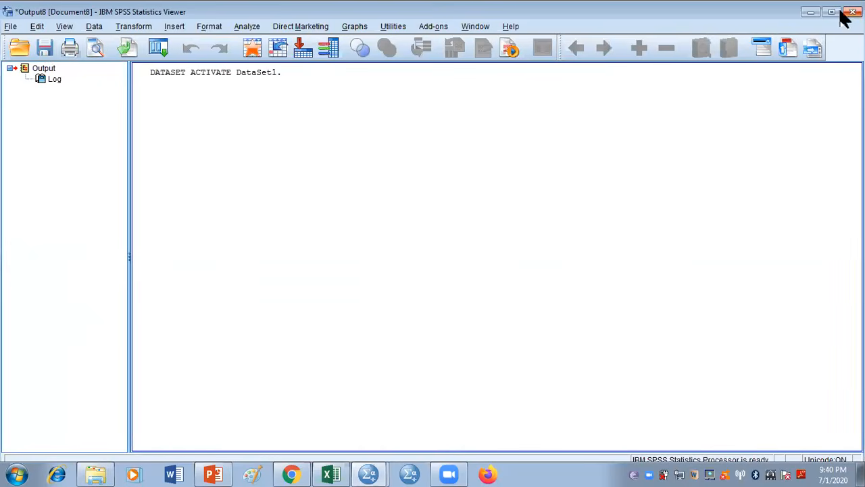
{"action": "key", "text": "alt+F4"}
{"action": "left_click", "coordinate": [438, 258]}
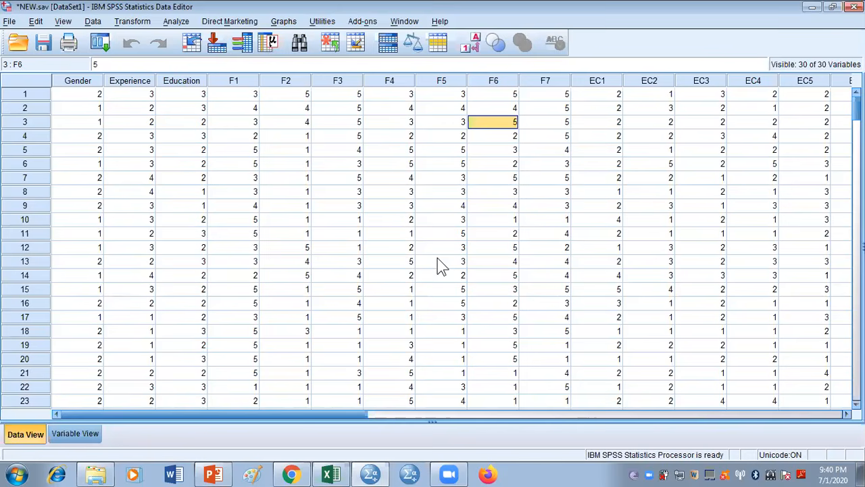
Set up a Frequencies analysis with Gender, Experience and Education as its variables
{"action": "left_click", "coordinate": [93, 48]}
{"action": "left_click", "coordinate": [108, 66]}
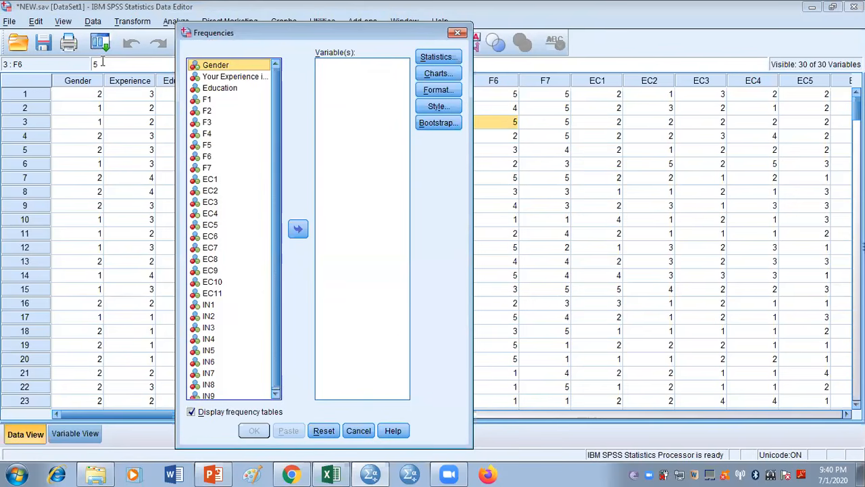
{"action": "key", "text": "shift+Down"}
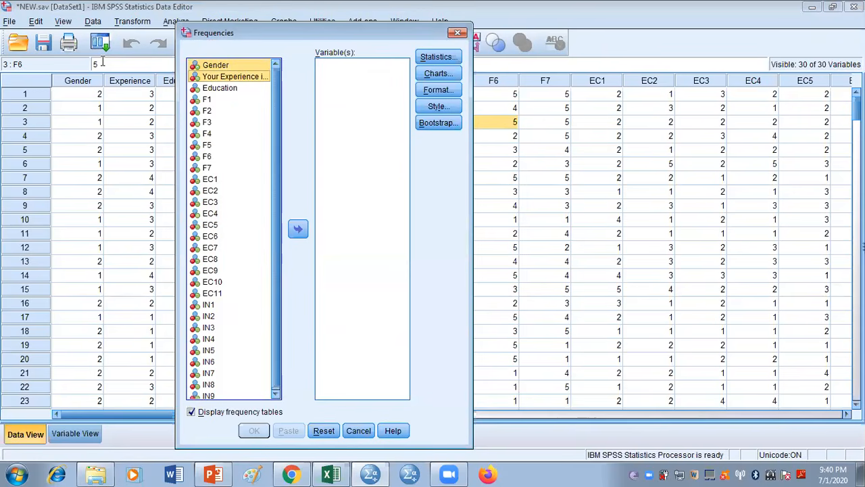
{"action": "key", "text": "shift+Down"}
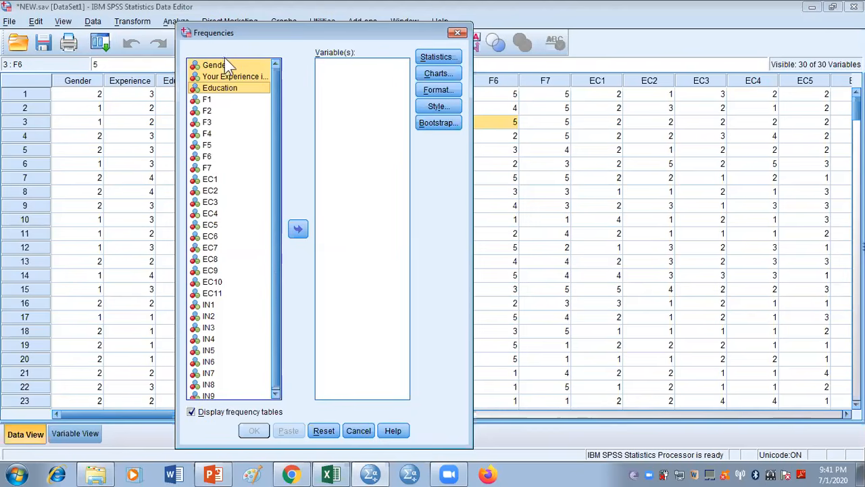
{"action": "left_click", "coordinate": [298, 230]}
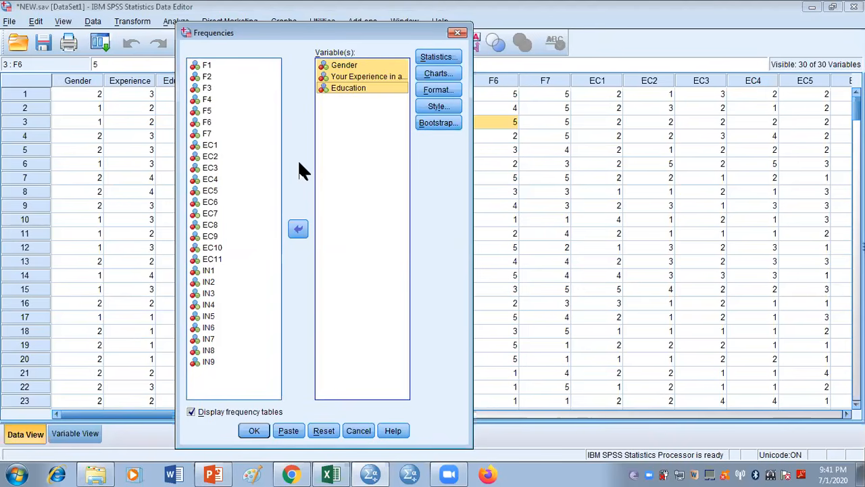
{"action": "left_click", "coordinate": [344, 158]}
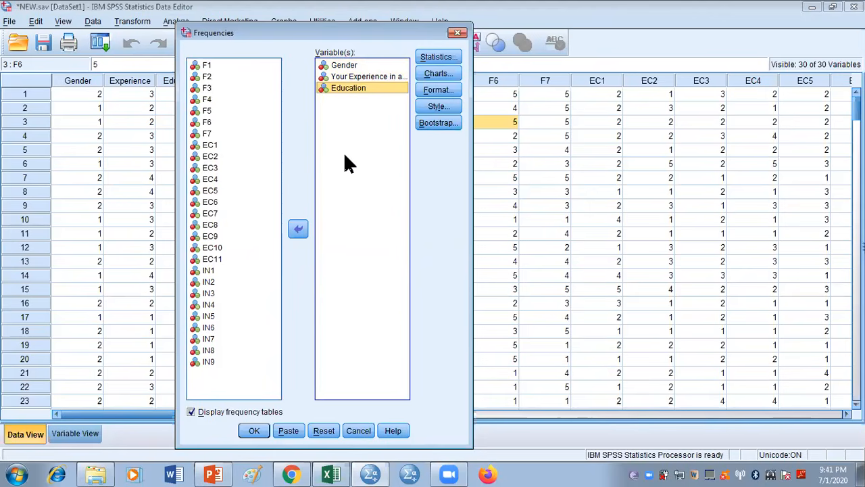
Set the Frequencies charts to pie charts with frequencies as chart values, and run the analysis
{"action": "left_click", "coordinate": [443, 72]}
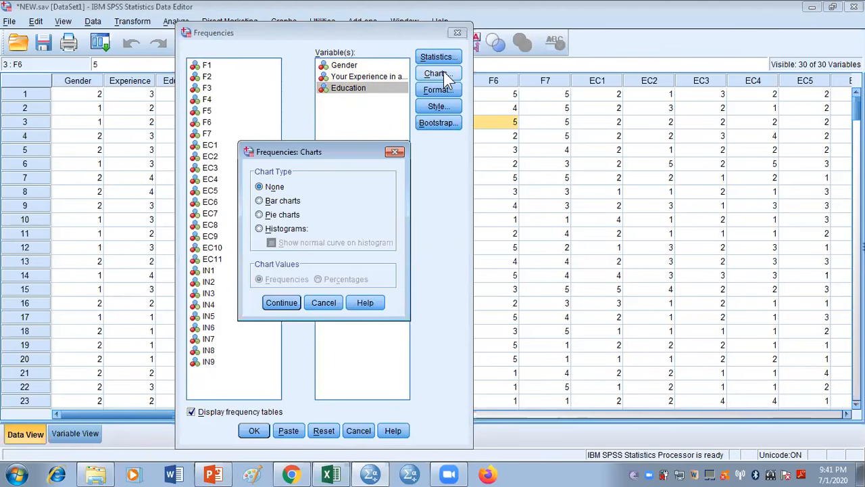
{"action": "left_click", "coordinate": [261, 201]}
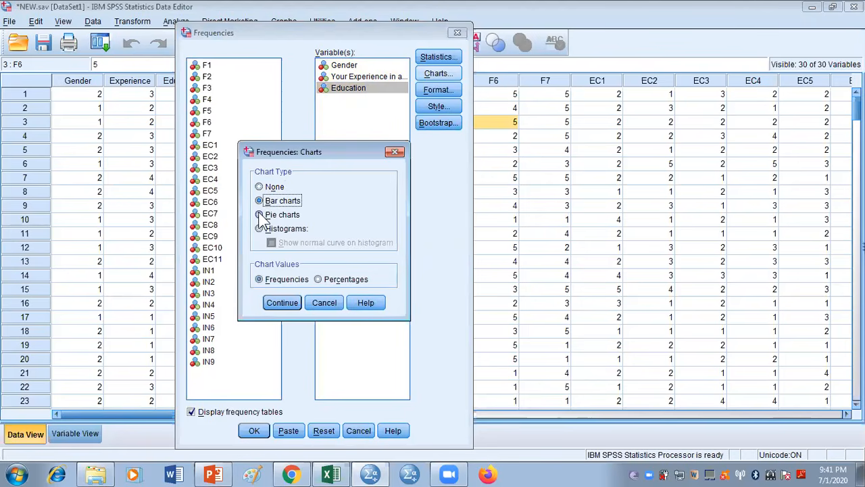
{"action": "left_click", "coordinate": [260, 229]}
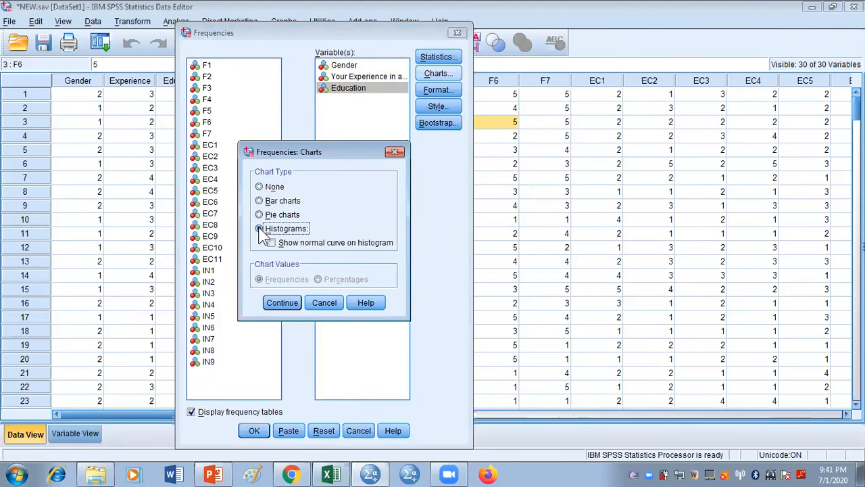
{"action": "left_click", "coordinate": [273, 243]}
{"action": "left_click", "coordinate": [272, 242]}
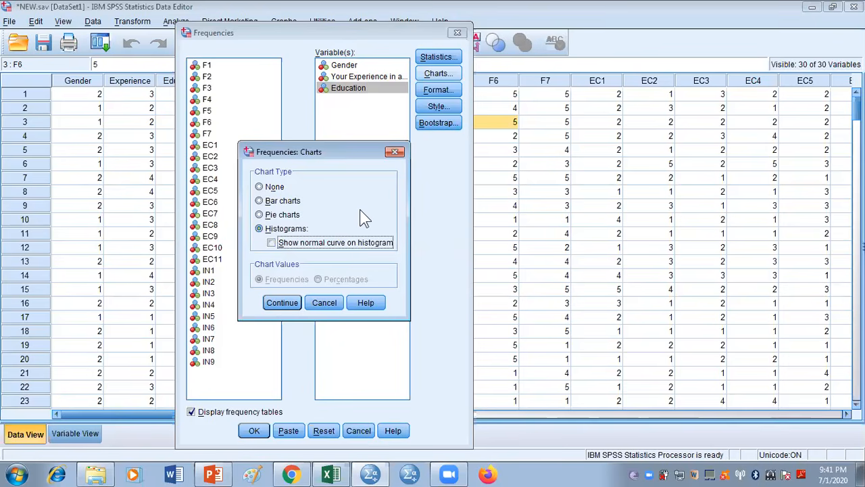
{"action": "left_click", "coordinate": [260, 214]}
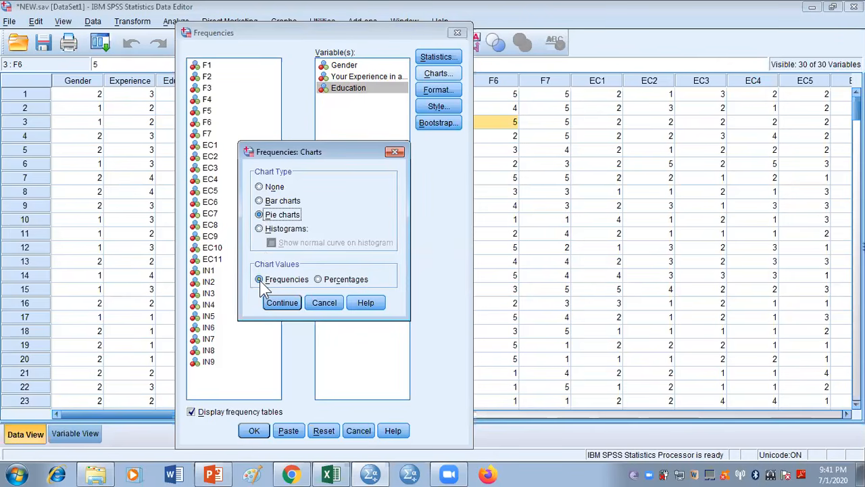
{"action": "left_click", "coordinate": [290, 302]}
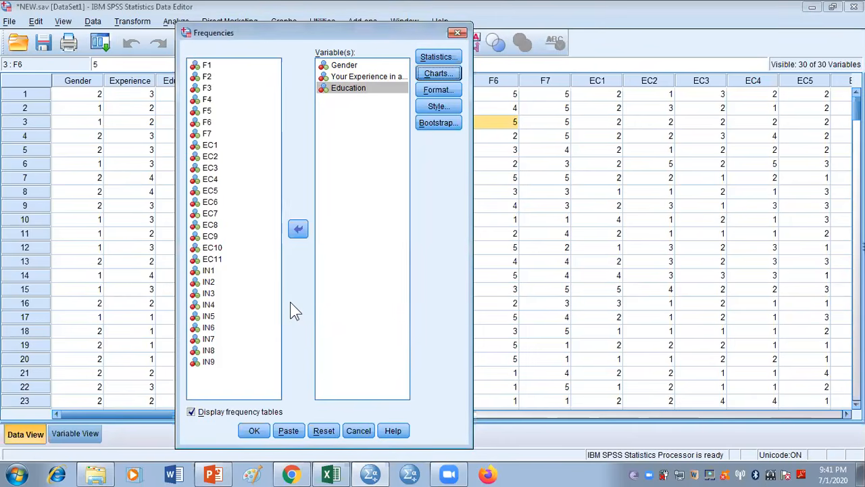
{"action": "left_click", "coordinate": [440, 73]}
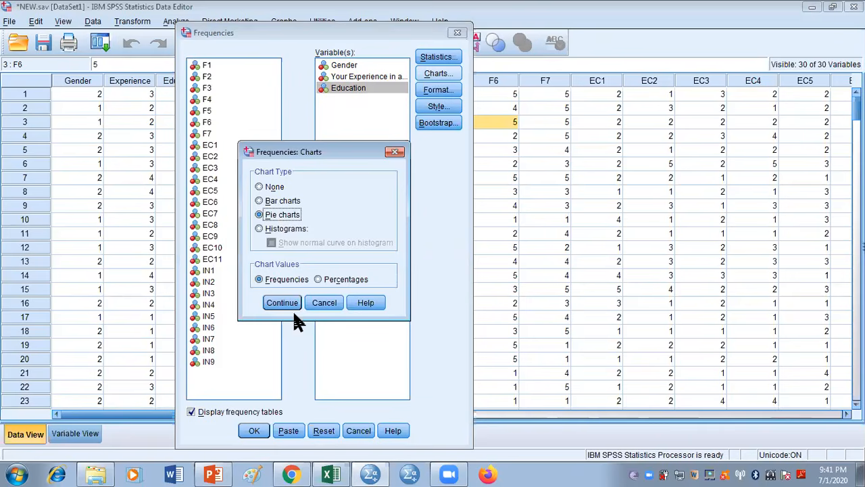
{"action": "left_click", "coordinate": [291, 304]}
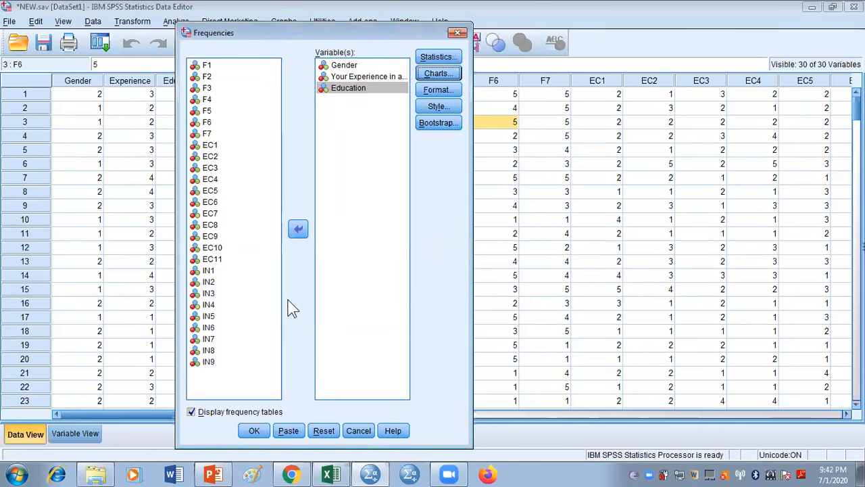
{"action": "left_click", "coordinate": [254, 432]}
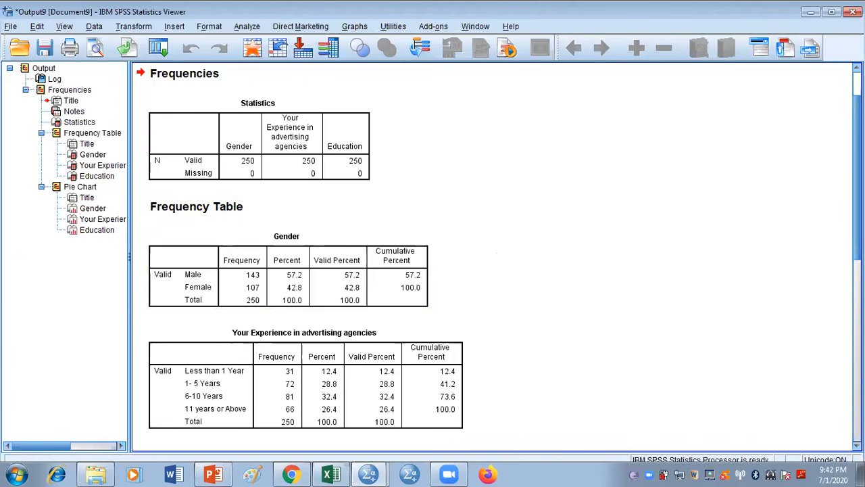
Examine the frequency tables and pie charts for Gender, Experience and Education in the output
{"action": "scroll", "coordinate": [496, 256], "scroll_direction": "down", "scroll_amount": 3}
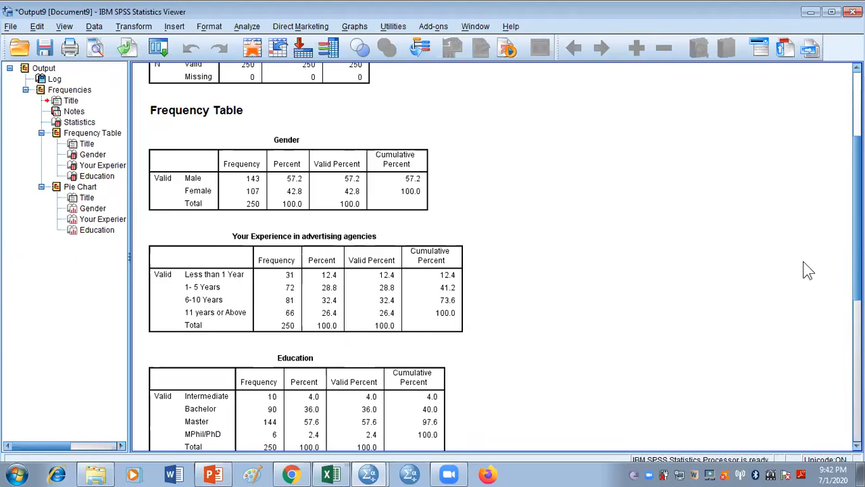
{"action": "scroll", "coordinate": [504, 257], "scroll_direction": "down", "scroll_amount": 1}
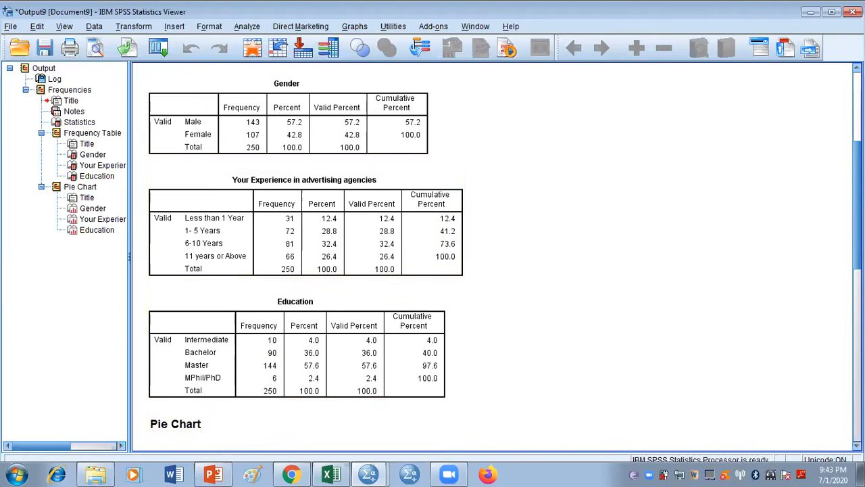
{"action": "scroll", "coordinate": [493, 257], "scroll_direction": "down", "scroll_amount": 6}
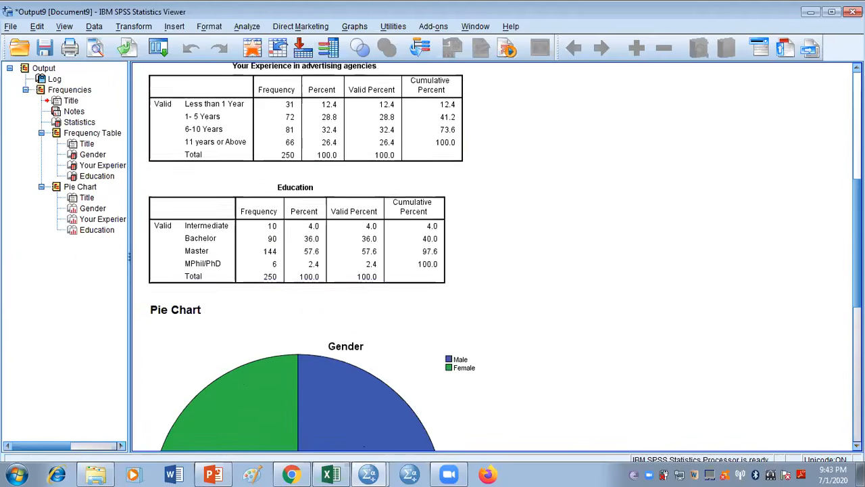
{"action": "scroll", "coordinate": [493, 257], "scroll_direction": "down", "scroll_amount": 3}
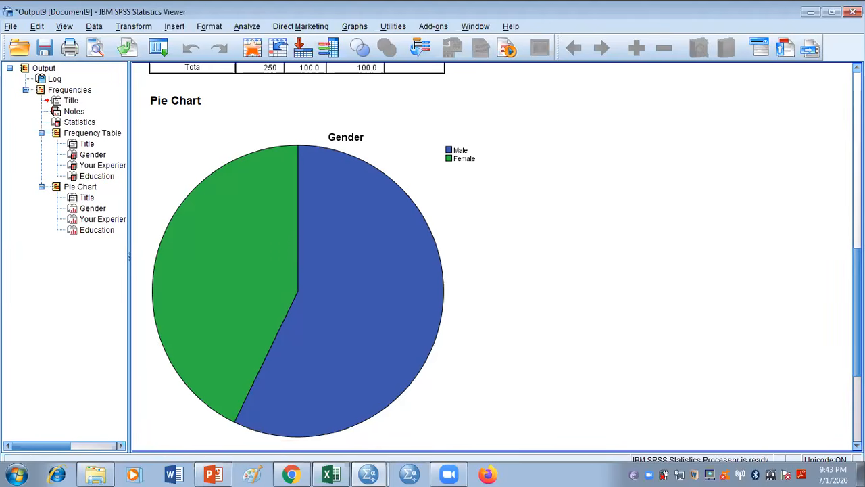
{"action": "scroll", "coordinate": [494, 257], "scroll_direction": "down", "scroll_amount": 10}
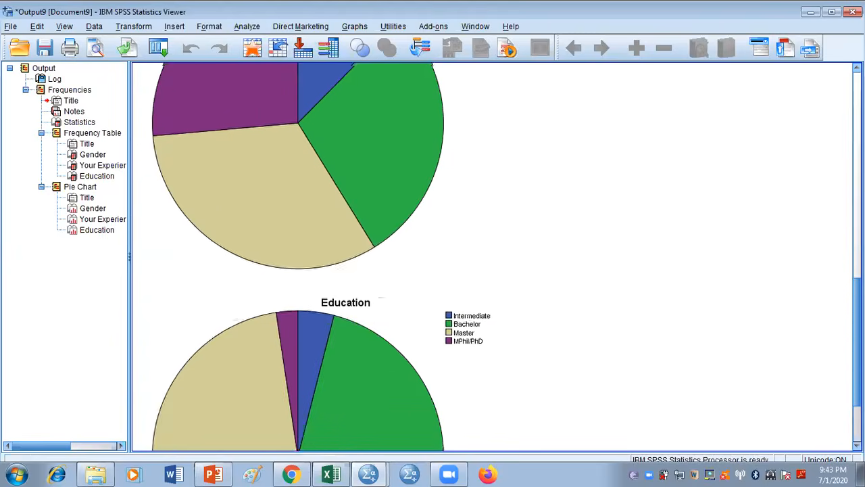
{"action": "scroll", "coordinate": [493, 257], "scroll_direction": "up", "scroll_amount": 3}
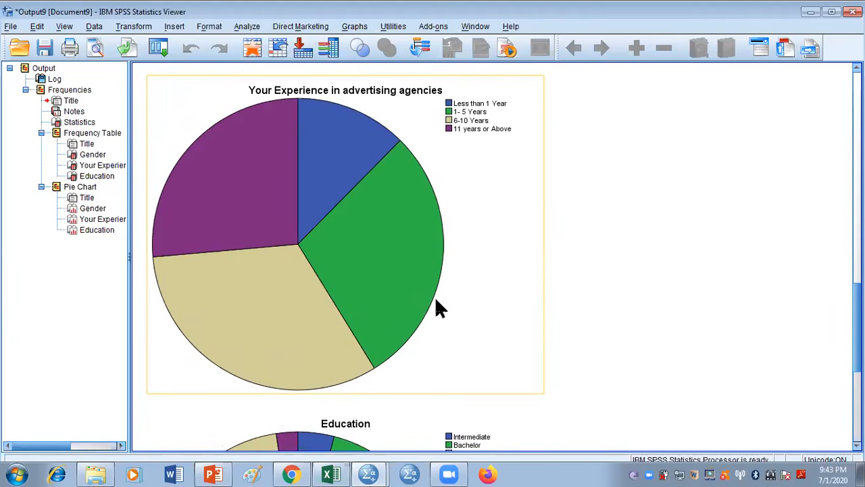
{"action": "scroll", "coordinate": [493, 257], "scroll_direction": "down", "scroll_amount": 10}
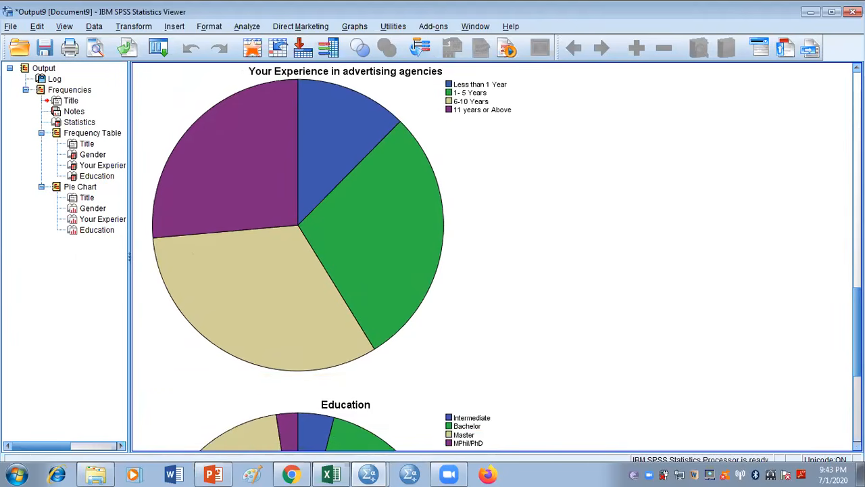
{"action": "scroll", "coordinate": [493, 257], "scroll_direction": "down", "scroll_amount": 1}
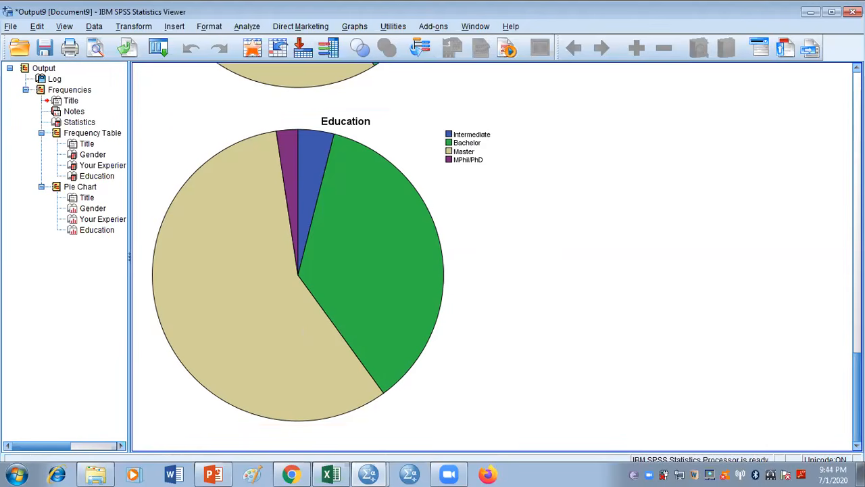
{"action": "scroll", "coordinate": [493, 257], "scroll_direction": "up", "scroll_amount": 15}
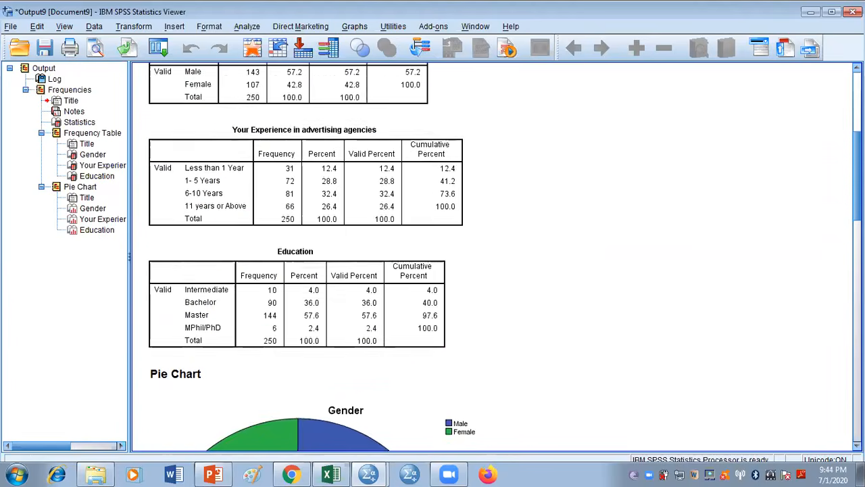
{"action": "scroll", "coordinate": [494, 257], "scroll_direction": "up", "scroll_amount": 3}
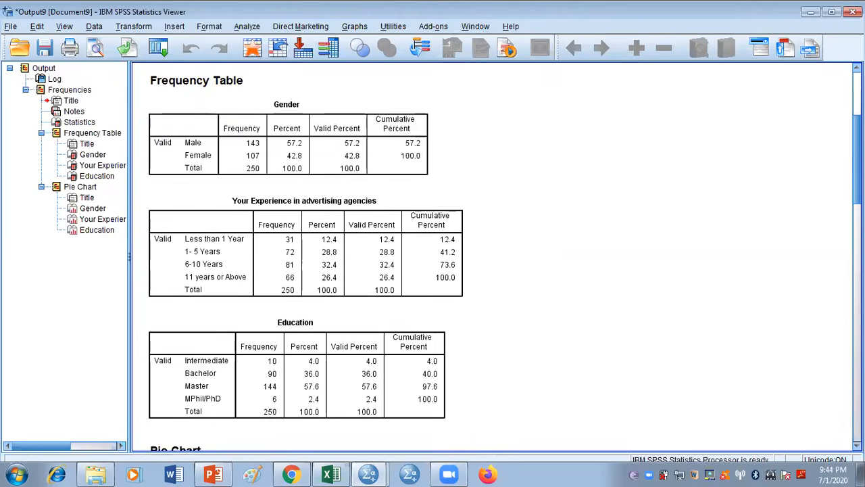
{"action": "scroll", "coordinate": [504, 262], "scroll_direction": "down", "scroll_amount": 1}
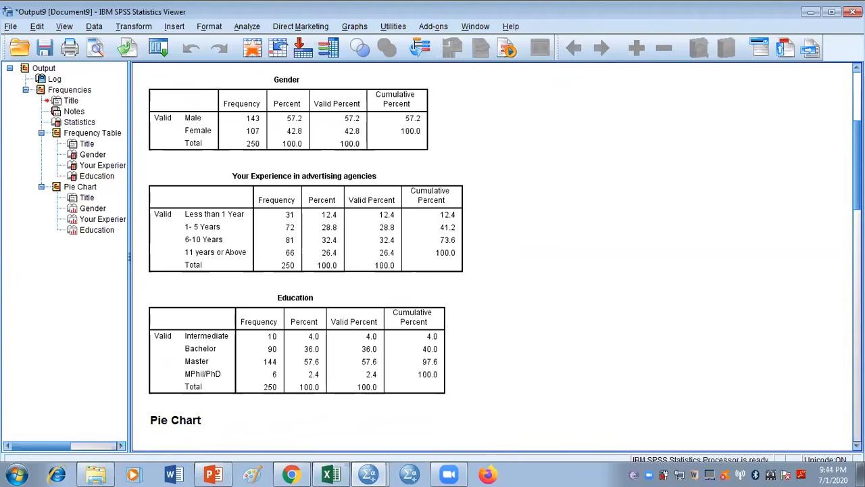
Copy the Gender table, then copy the Gender, Experience and Education frequency tables together
{"action": "left_click", "coordinate": [331, 122]}
{"action": "right_click", "coordinate": [336, 128]}
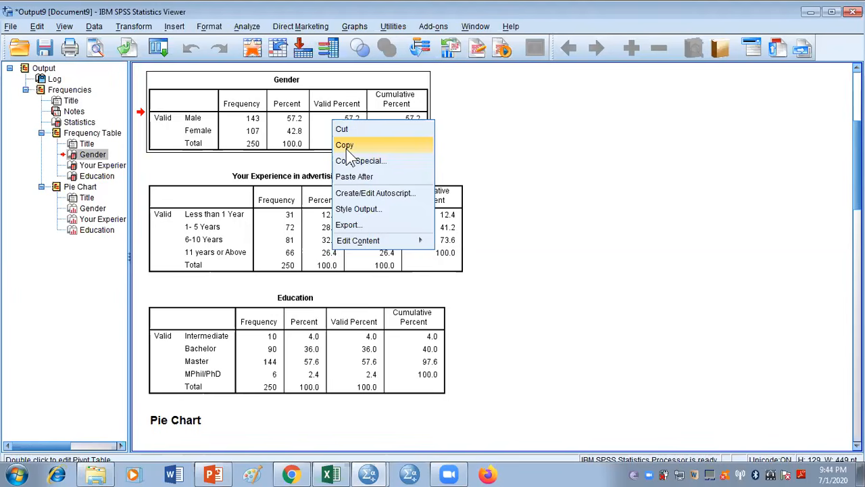
{"action": "left_click", "coordinate": [345, 145]}
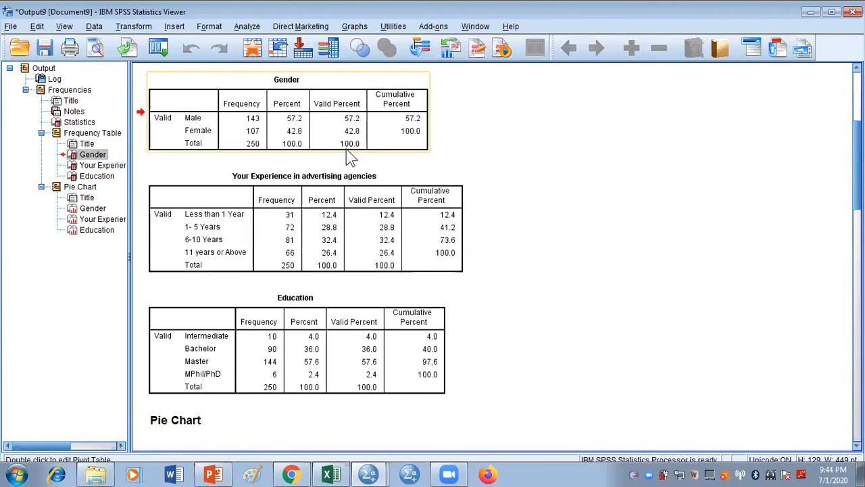
{"action": "left_click", "coordinate": [353, 194]}
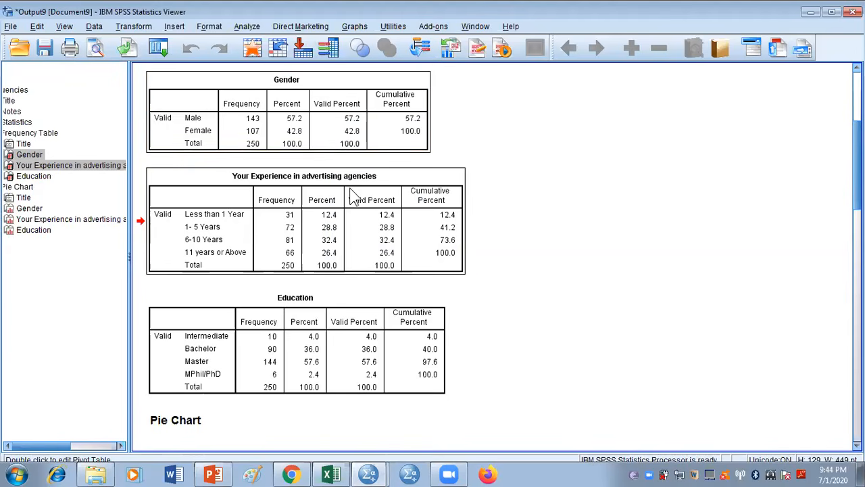
{"action": "left_click", "coordinate": [32, 176], "text": "ctrl"}
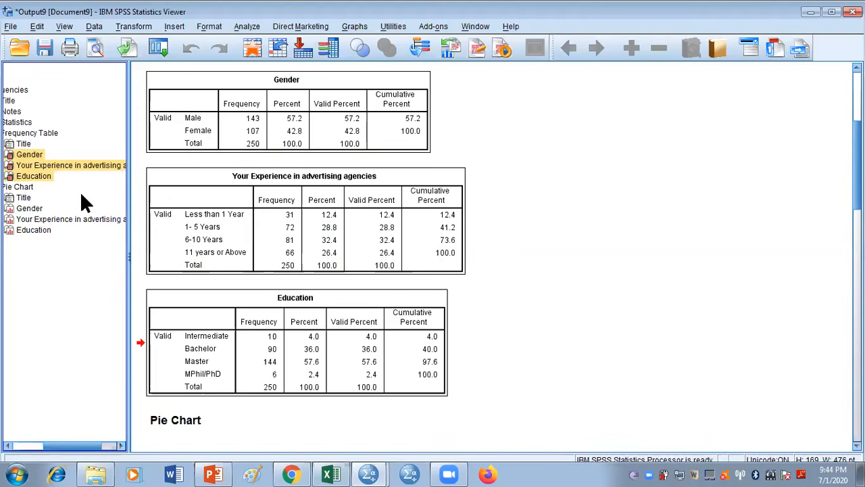
{"action": "right_click", "coordinate": [338, 142]}
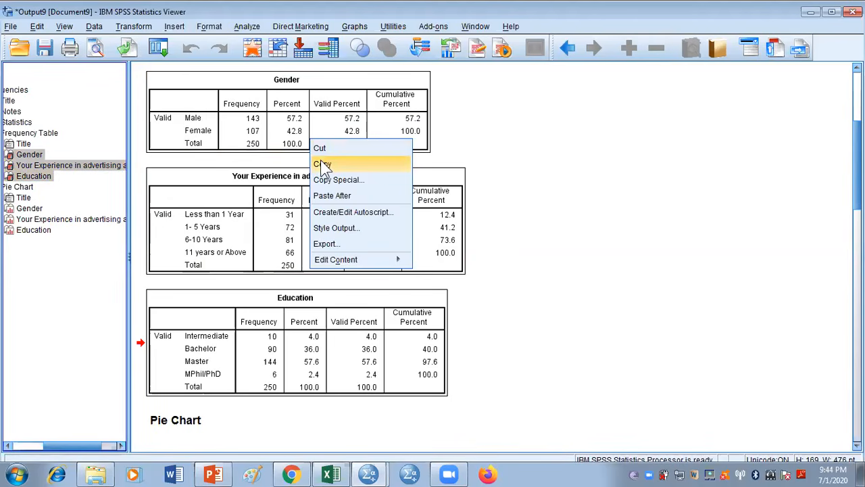
{"action": "left_click", "coordinate": [348, 162]}
Deselect the tables and close the output document without saving it
{"action": "left_click", "coordinate": [586, 226]}
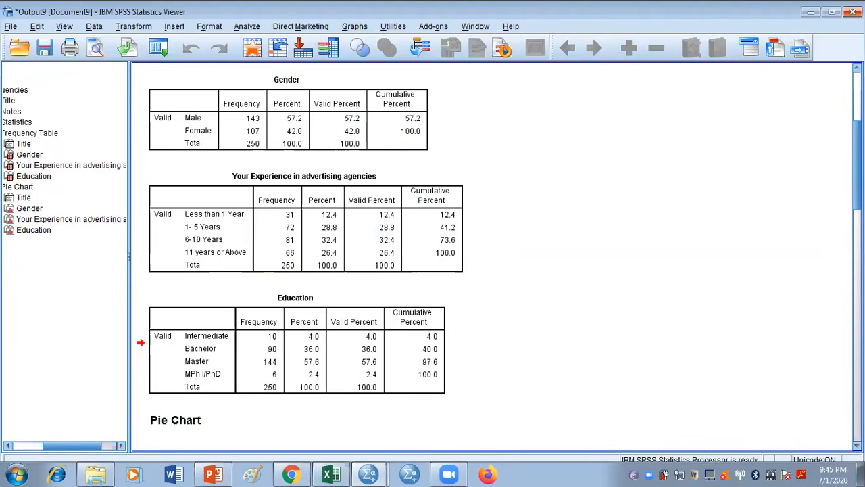
{"action": "left_click", "coordinate": [853, 12]}
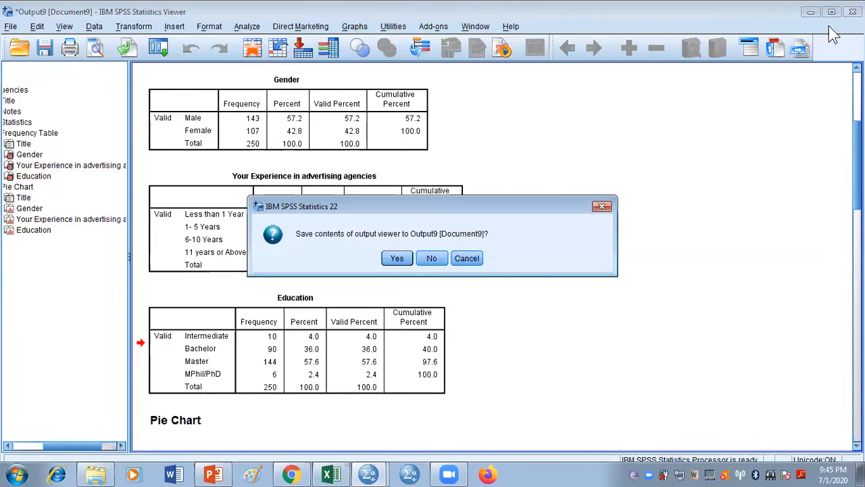
{"action": "left_click", "coordinate": [439, 260]}
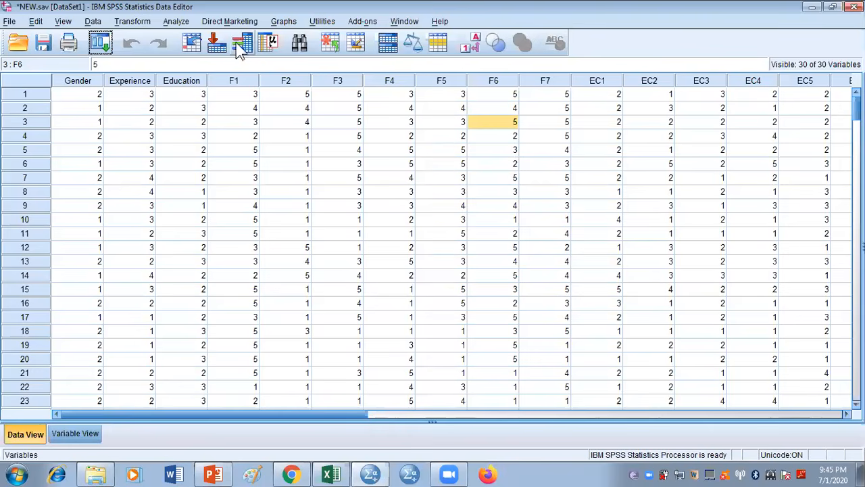
Set up a Crosstabs analysis with Gender in the rows, Experience in the columns and Education as the layer variable
{"action": "left_click", "coordinate": [182, 23]}
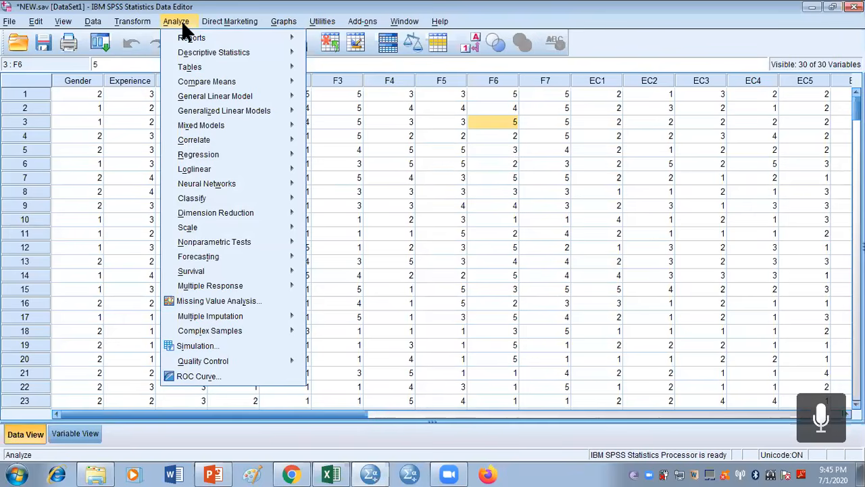
{"action": "mouse_move", "coordinate": [218, 48]}
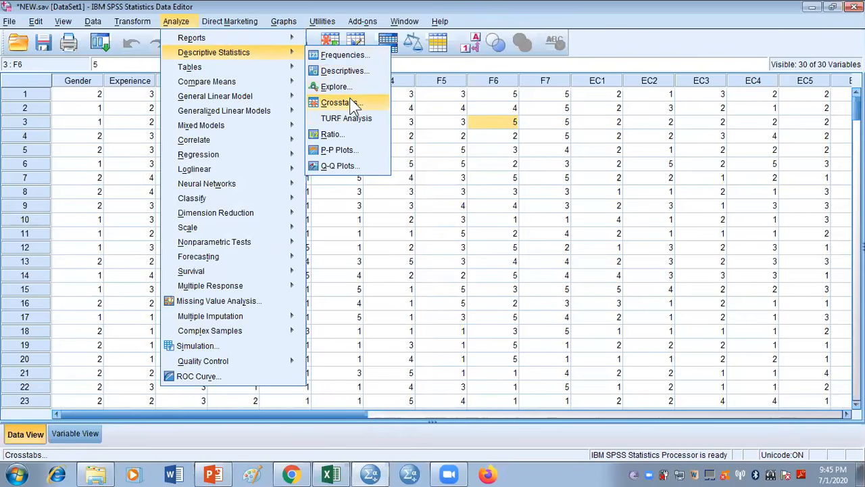
{"action": "left_click", "coordinate": [352, 104]}
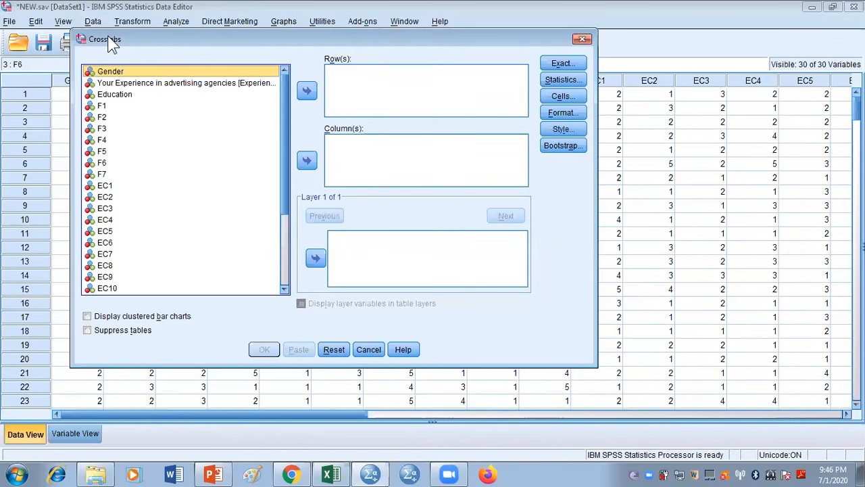
{"action": "left_click", "coordinate": [307, 92]}
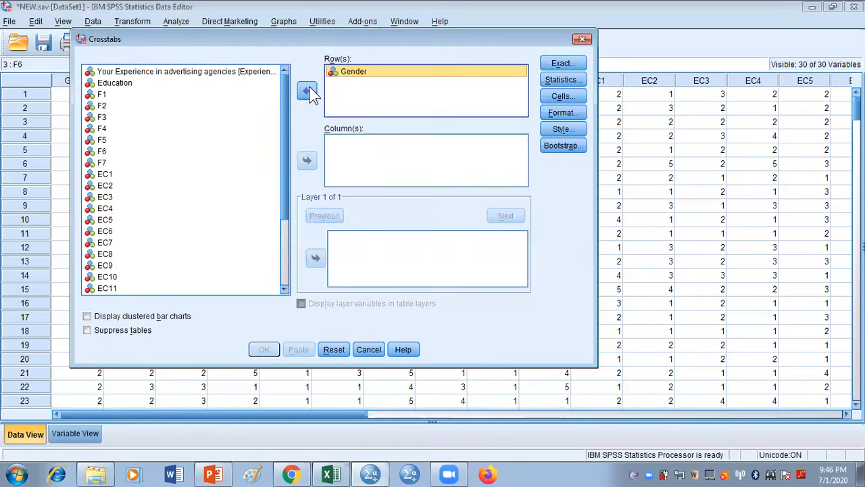
{"action": "left_click", "coordinate": [227, 72]}
{"action": "left_click", "coordinate": [305, 160]}
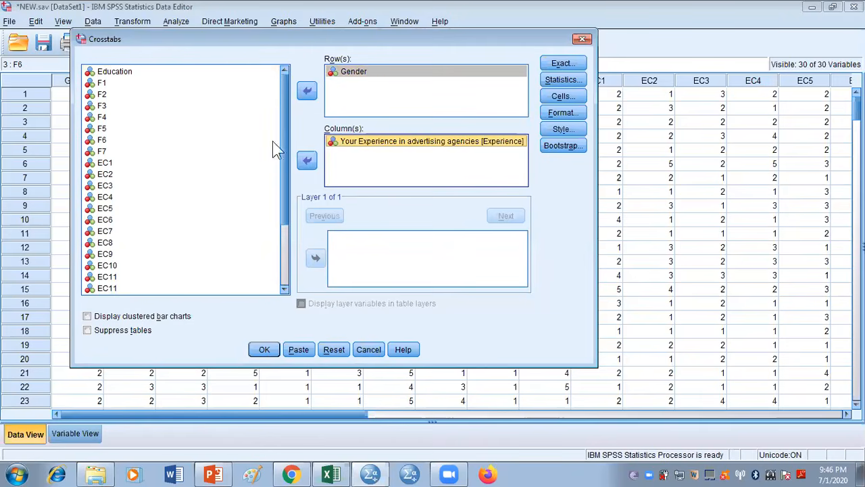
{"action": "left_click", "coordinate": [134, 73]}
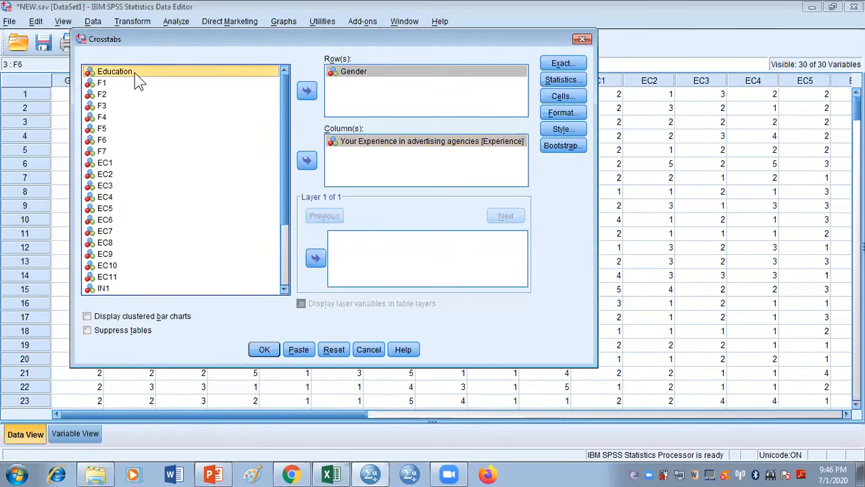
{"action": "left_click", "coordinate": [315, 258]}
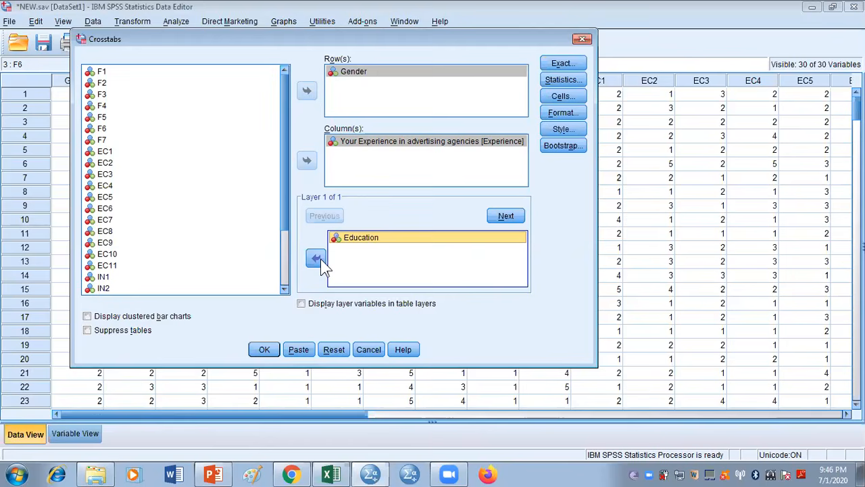
Run the crosstabulation of Gender by Experience layered by Education and examine the resulting table
{"action": "left_click", "coordinate": [264, 349]}
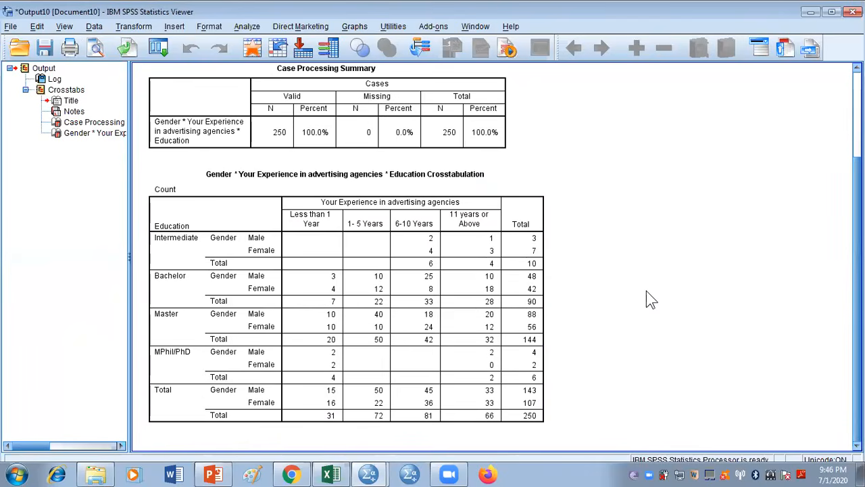
{"action": "left_click", "coordinate": [346, 205]}
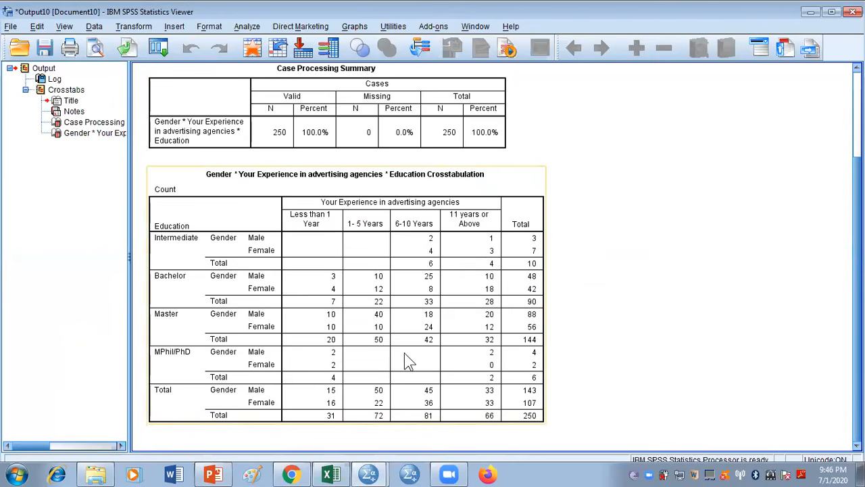
{"action": "left_click", "coordinate": [618, 262]}
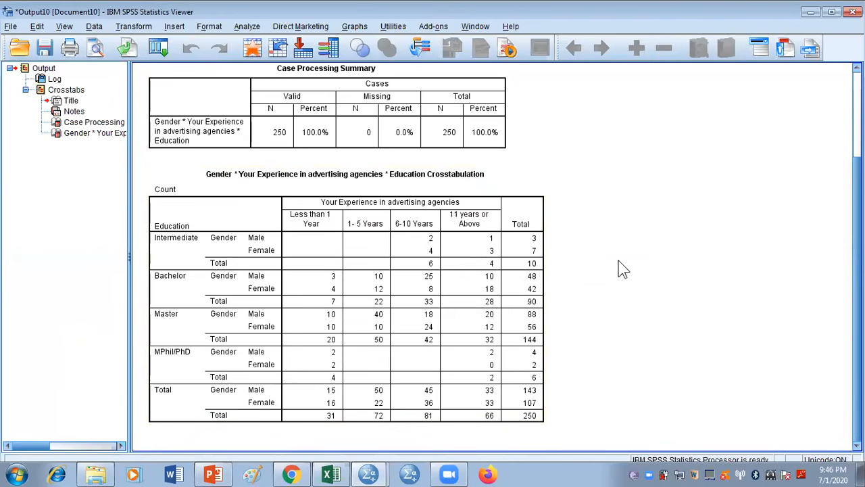
{"action": "left_click", "coordinate": [209, 225]}
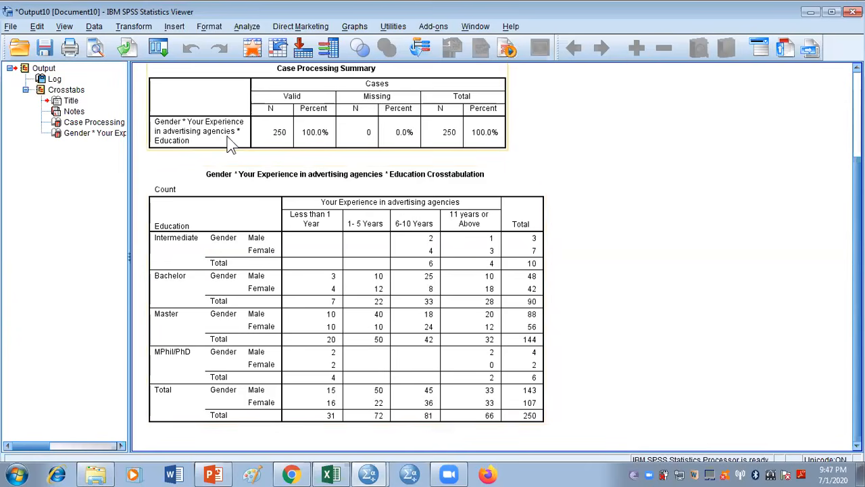
Recall the Crosstabs setup and review its Statistics, Table Format and Table Style options without changing them
{"action": "left_click", "coordinate": [160, 50]}
{"action": "left_click", "coordinate": [170, 72]}
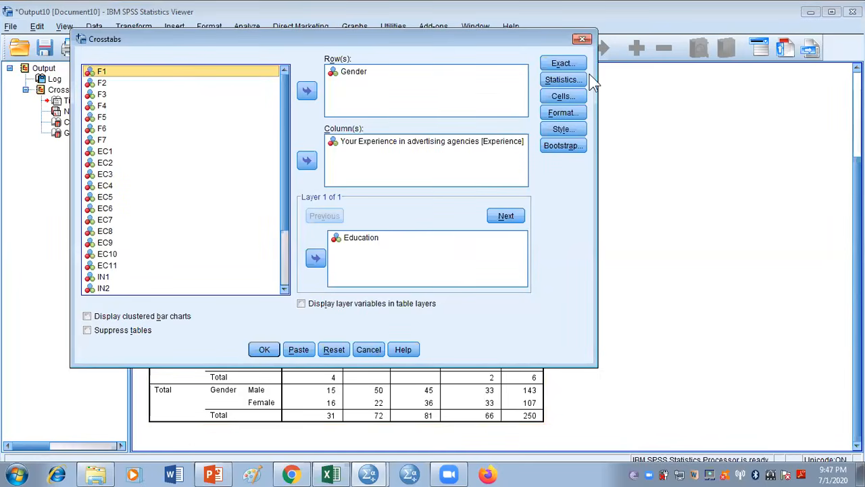
{"action": "left_click", "coordinate": [562, 80]}
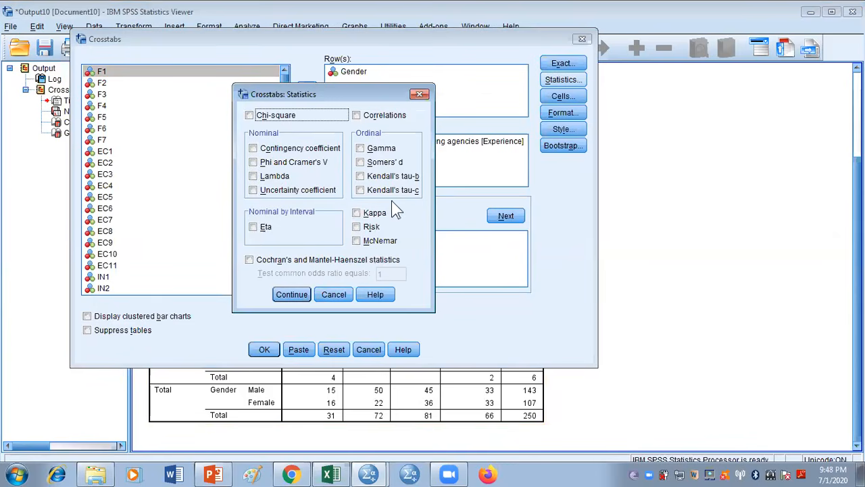
{"action": "left_click", "coordinate": [292, 294]}
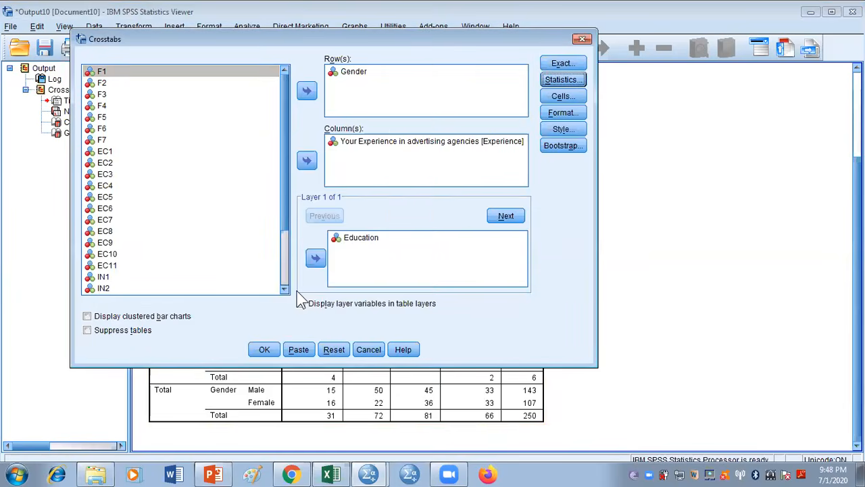
{"action": "left_click", "coordinate": [571, 114]}
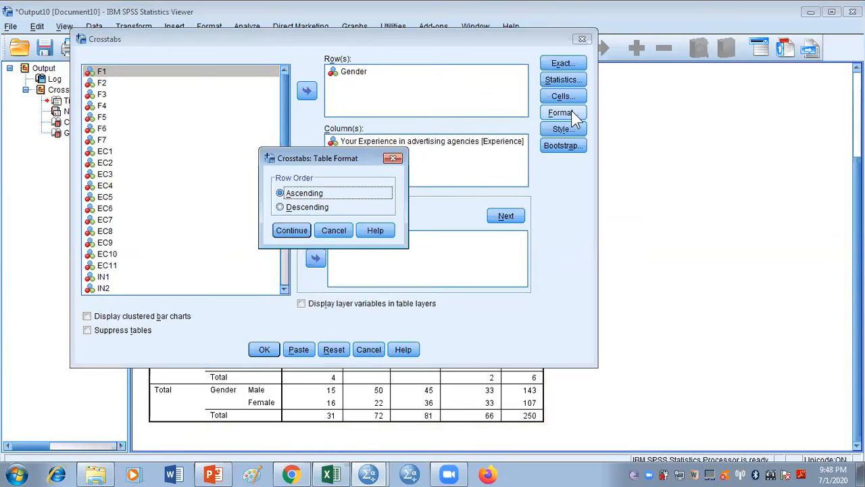
{"action": "left_click", "coordinate": [298, 232]}
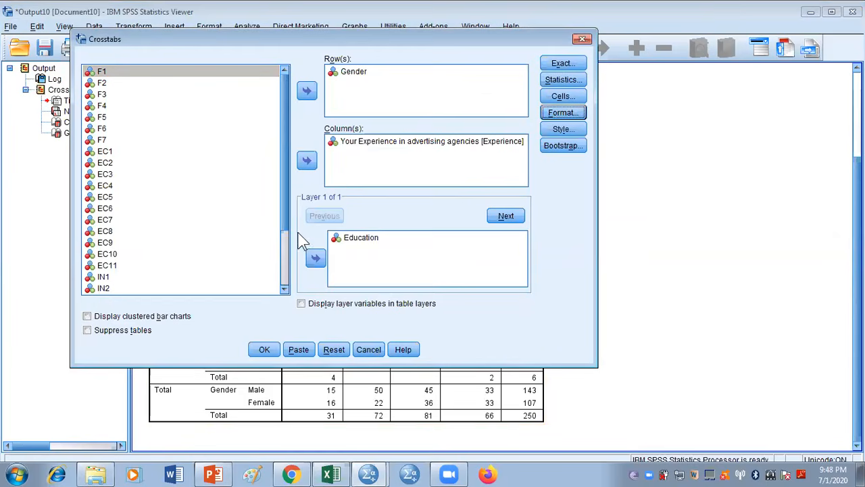
{"action": "left_click", "coordinate": [570, 133]}
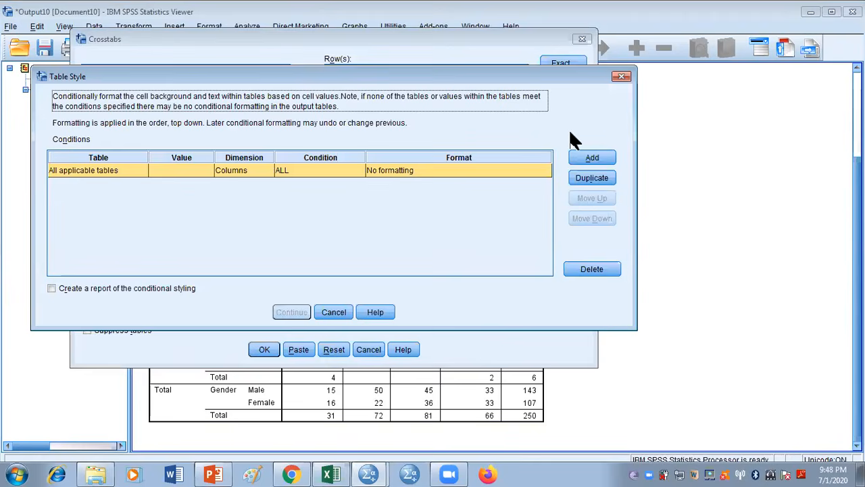
{"action": "left_click", "coordinate": [621, 77]}
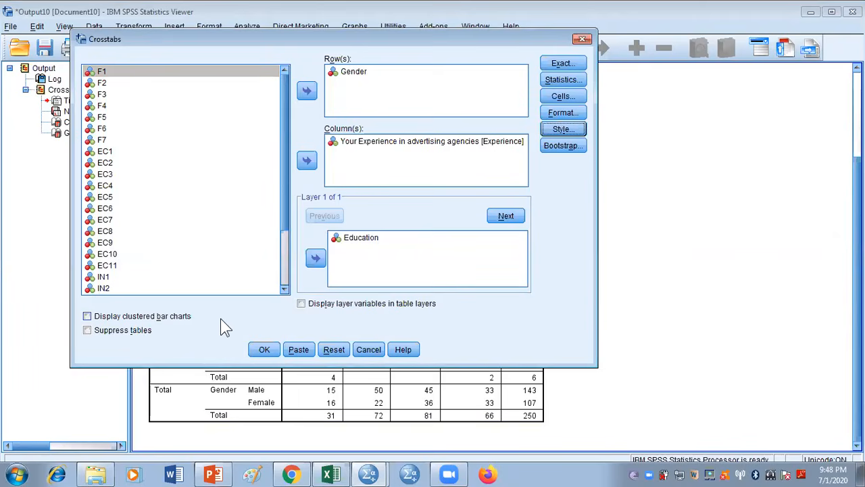
Enable clustered bar charts for the crosstabulation and run it again
{"action": "left_click", "coordinate": [87, 315]}
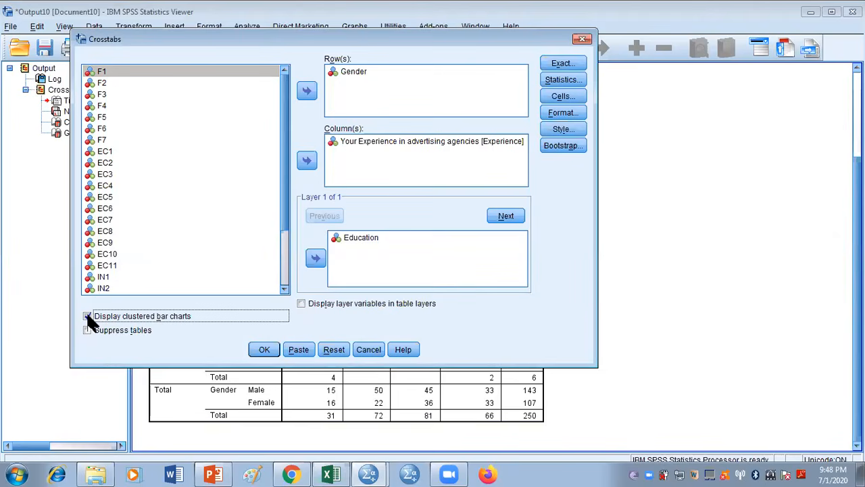
{"action": "left_click", "coordinate": [264, 349]}
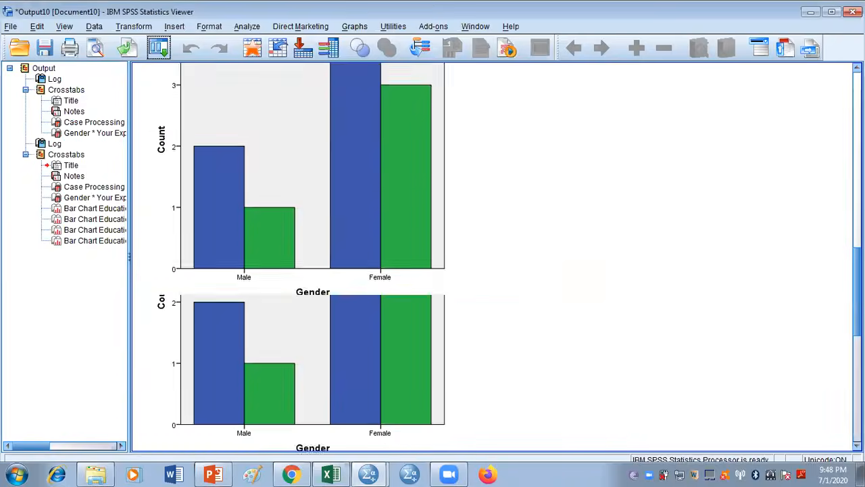
Examine the clustered bar charts of Gender by Experience for the Intermediate, Bachelor, Master and MPhil/PhD education levels
{"action": "left_click_drag", "start_coordinate": [857, 282], "coordinate": [857, 274]}
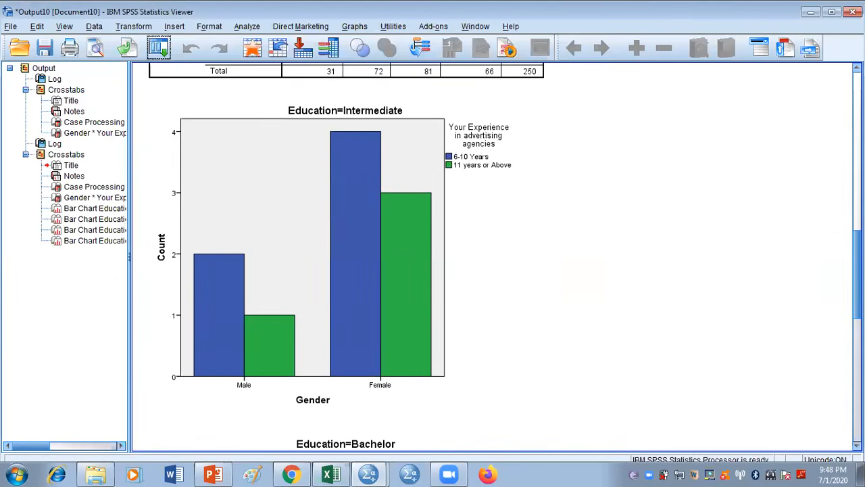
{"action": "left_click", "coordinate": [223, 239]}
{"action": "scroll", "coordinate": [383, 318], "scroll_direction": "down", "scroll_amount": 10}
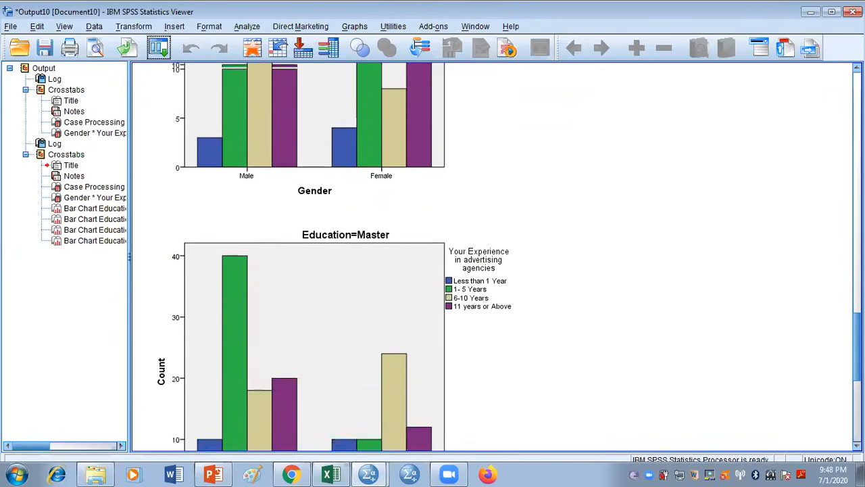
{"action": "scroll", "coordinate": [492, 256], "scroll_direction": "up", "scroll_amount": 10}
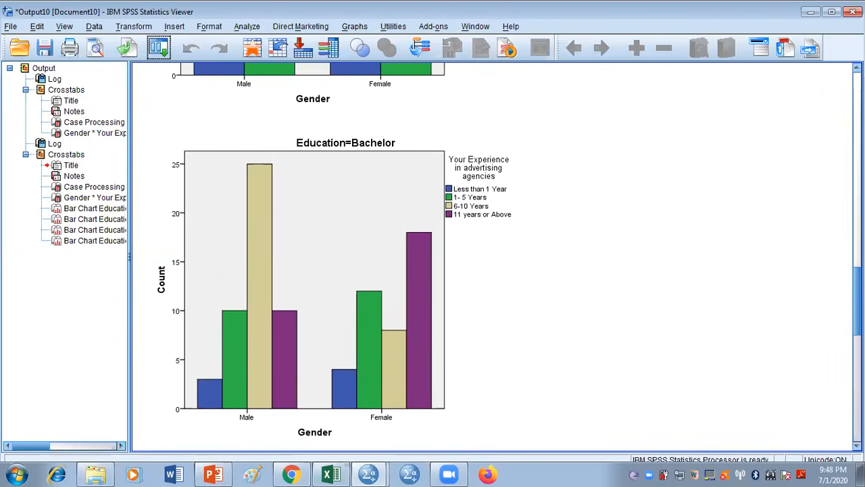
{"action": "scroll", "coordinate": [322, 257], "scroll_direction": "down", "scroll_amount": 10}
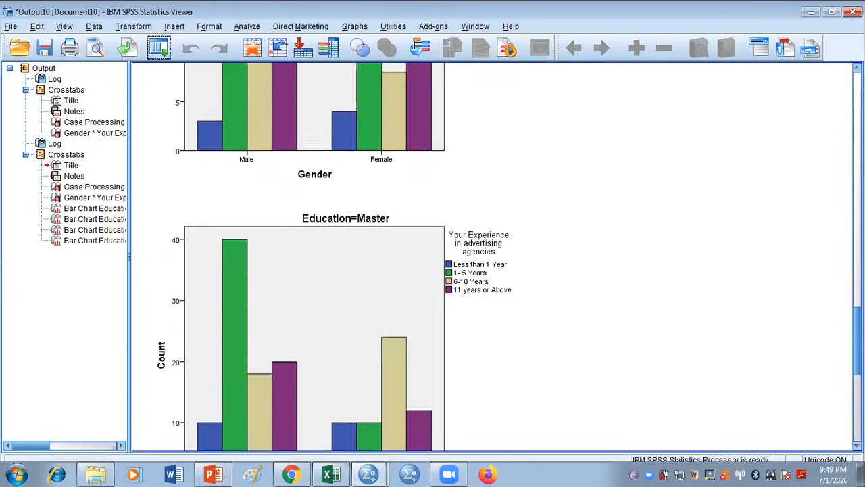
{"action": "scroll", "coordinate": [335, 257], "scroll_direction": "down", "scroll_amount": 1}
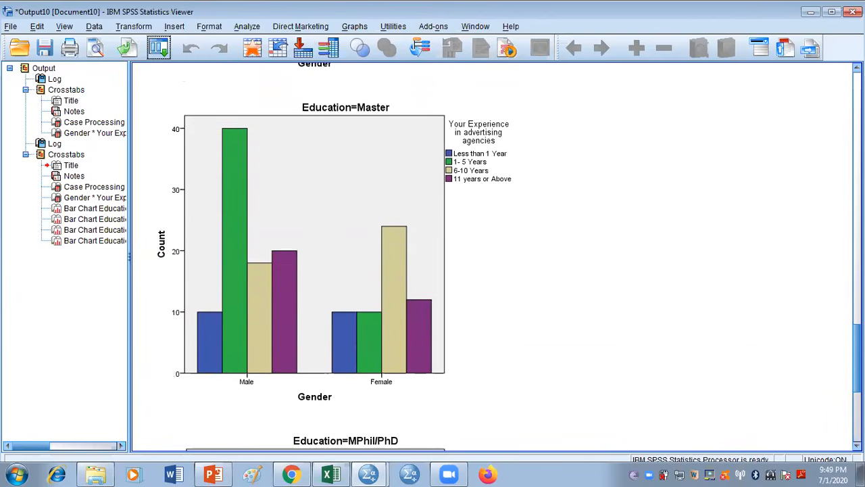
{"action": "scroll", "coordinate": [433, 257], "scroll_direction": "down", "scroll_amount": 10}
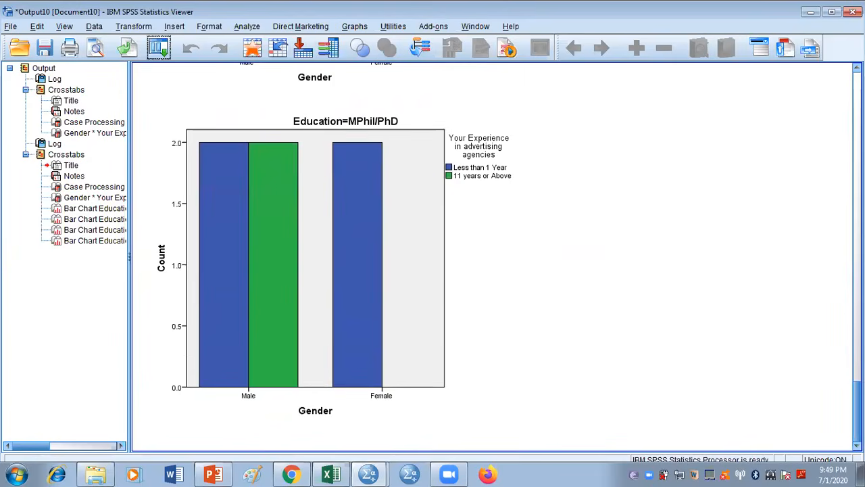
{"action": "scroll", "coordinate": [493, 257], "scroll_direction": "up", "scroll_amount": 20}
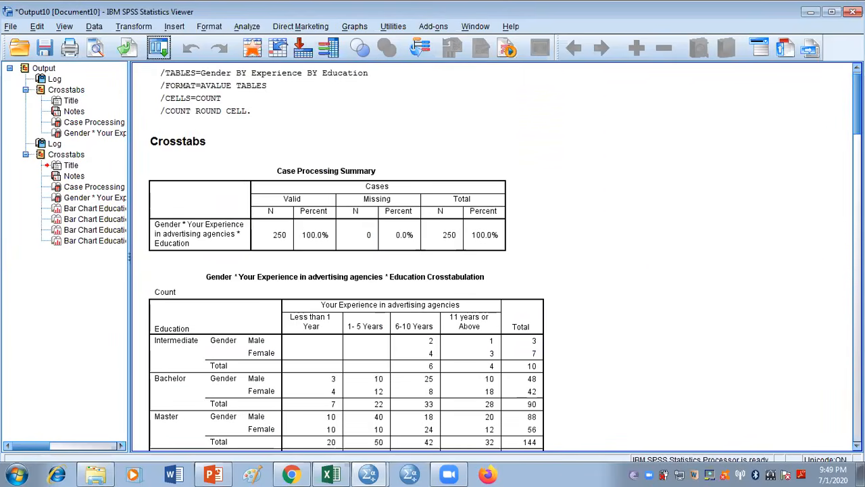
Close the crosstabs output document without saving its contents
{"action": "left_click", "coordinate": [851, 11]}
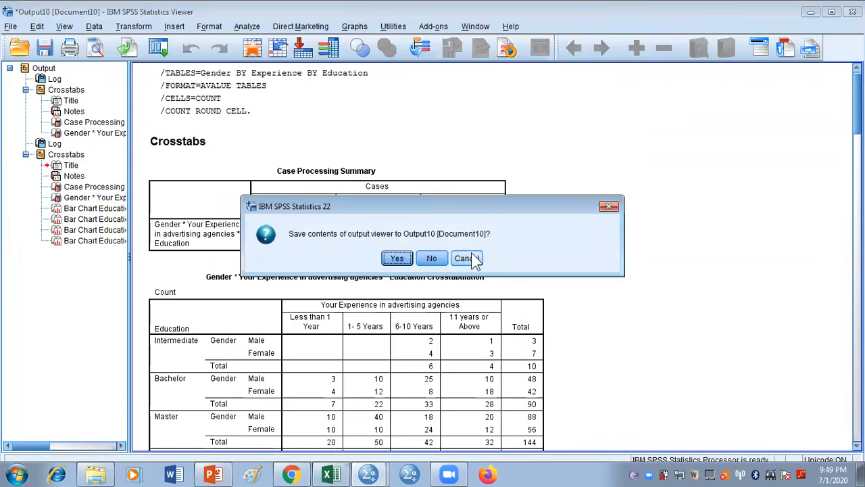
{"action": "left_click", "coordinate": [438, 260]}
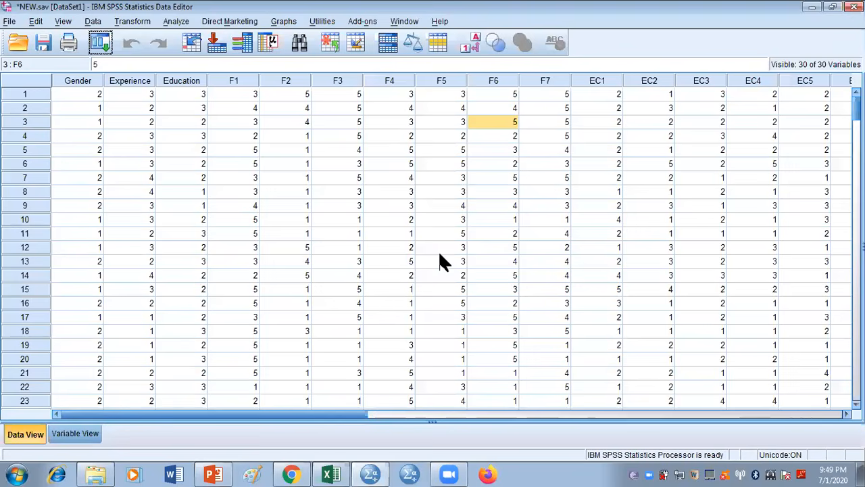